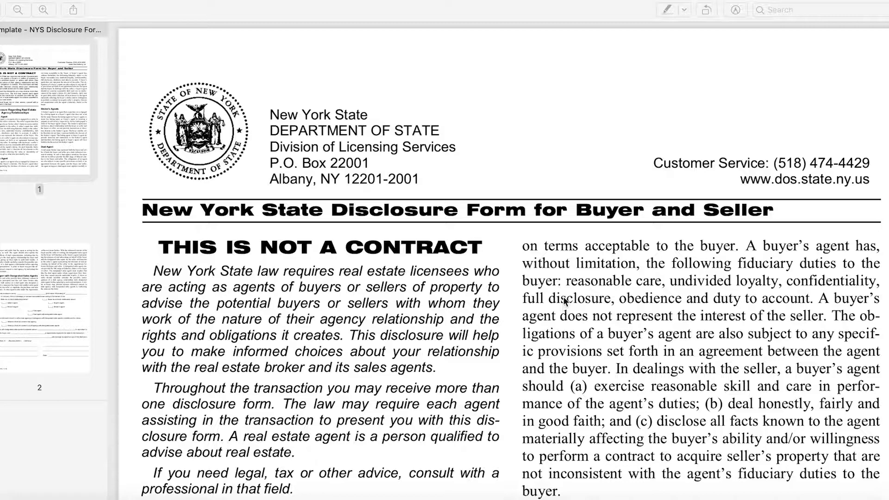
Step: Scroll through the NYS Disclosure Form PDF to review its text and the fill-in section
scroll(537, 185, "down", 15)
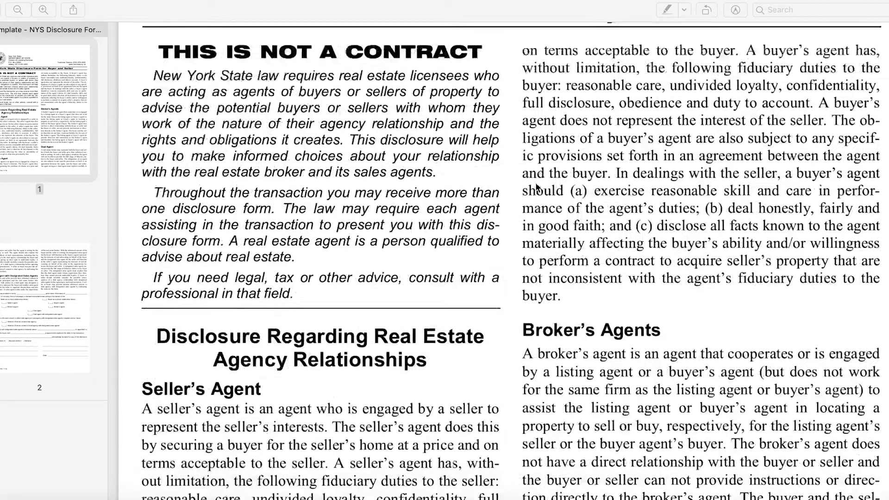
scroll(535, 183, "up", 10)
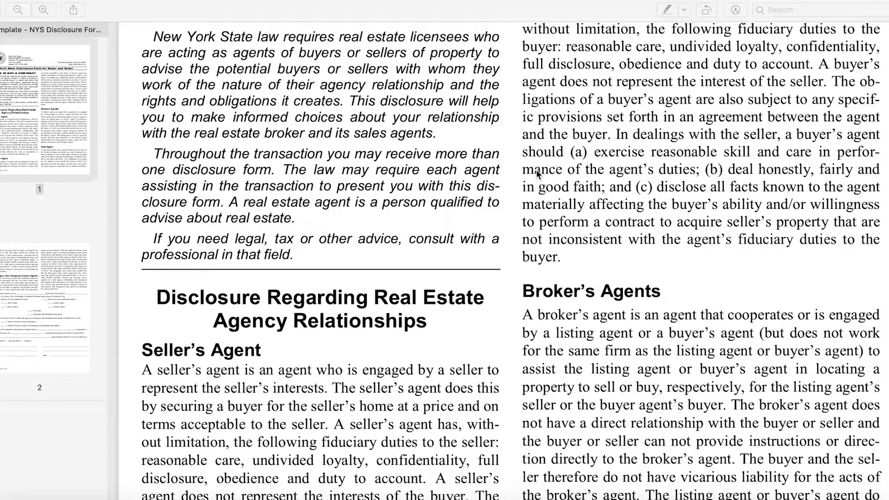
scroll(514, 155, "down", 15)
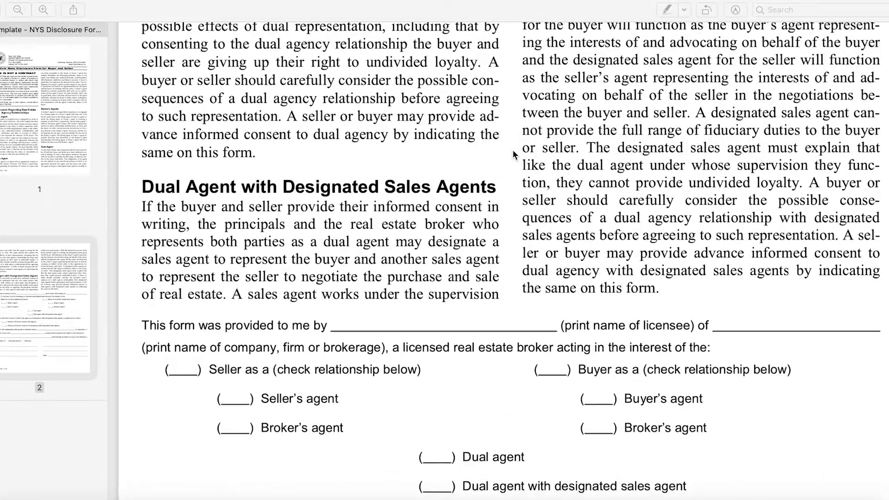
scroll(513, 154, "up", 3)
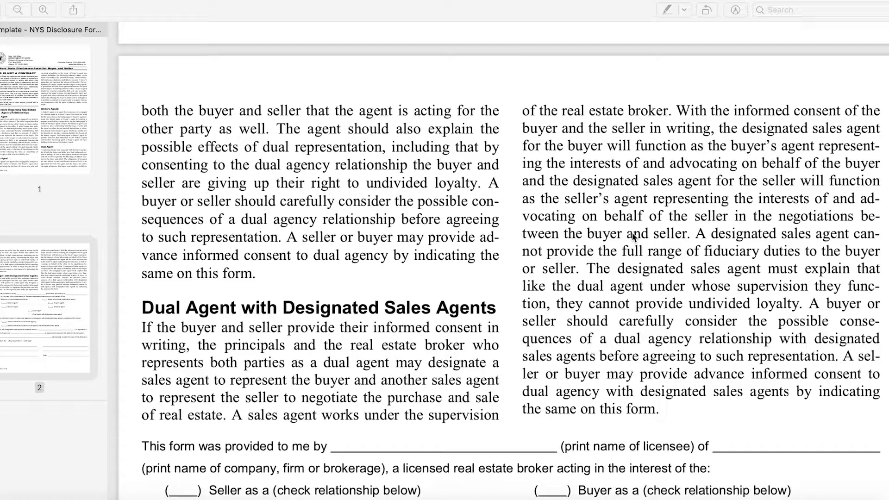
scroll(457, 146, "down", 5)
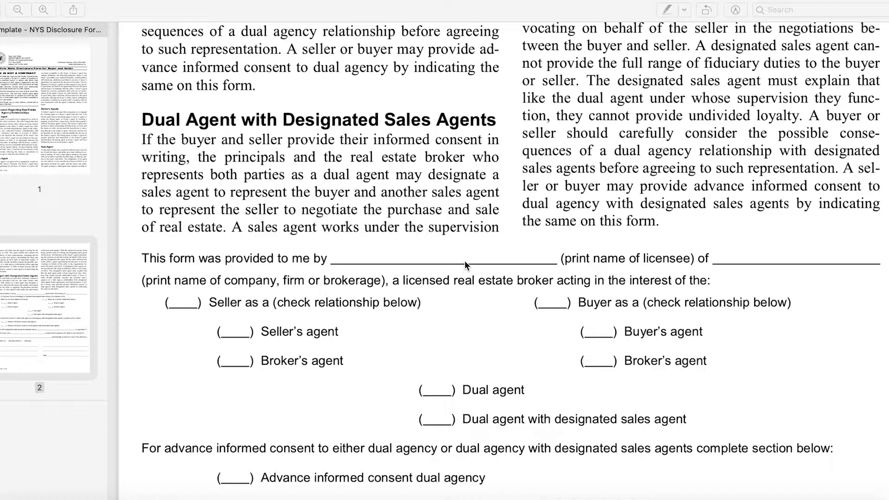
Step: Switch to the browser and start a new signature request for just others
left_click(602, 495)
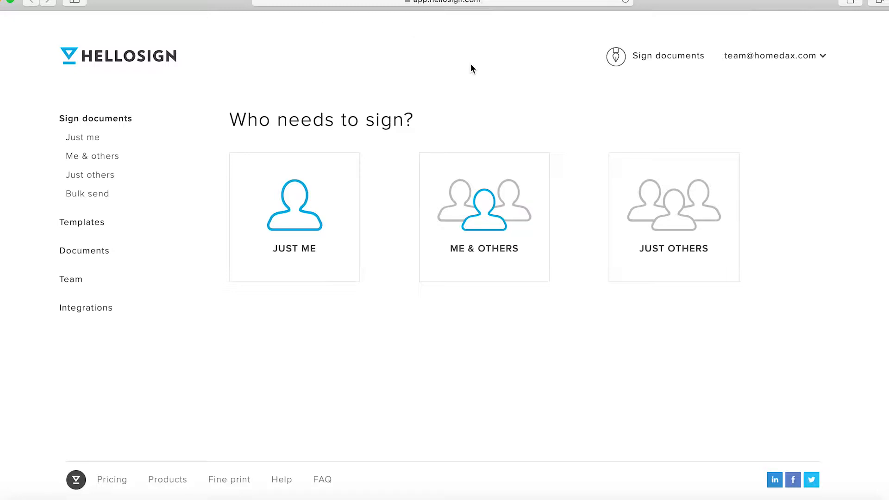
left_click(610, 102)
mouse_move(661, 59)
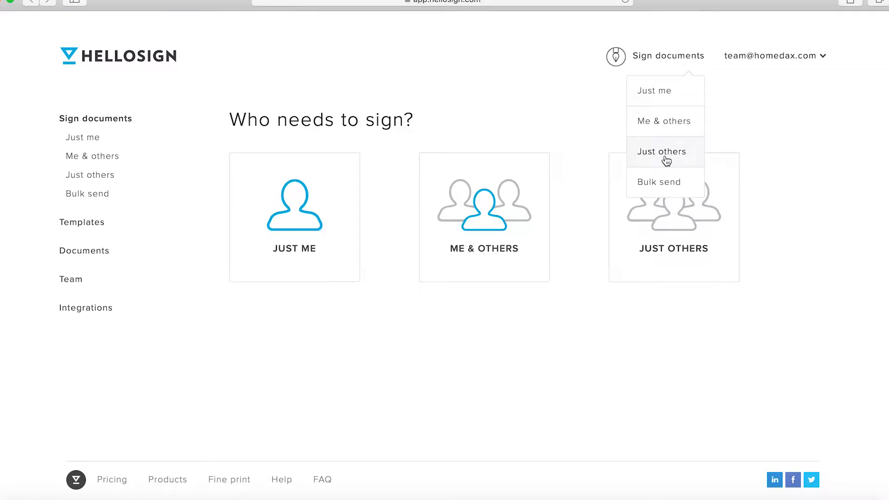
left_click(725, 119)
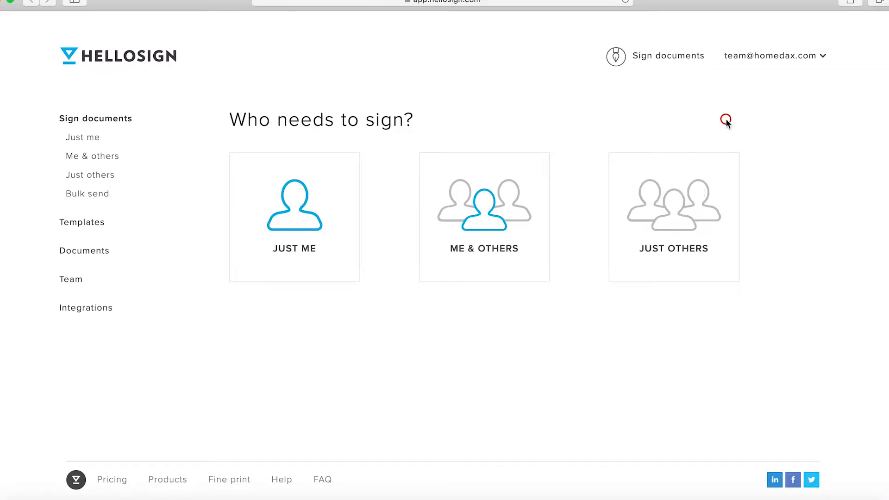
left_click(685, 213)
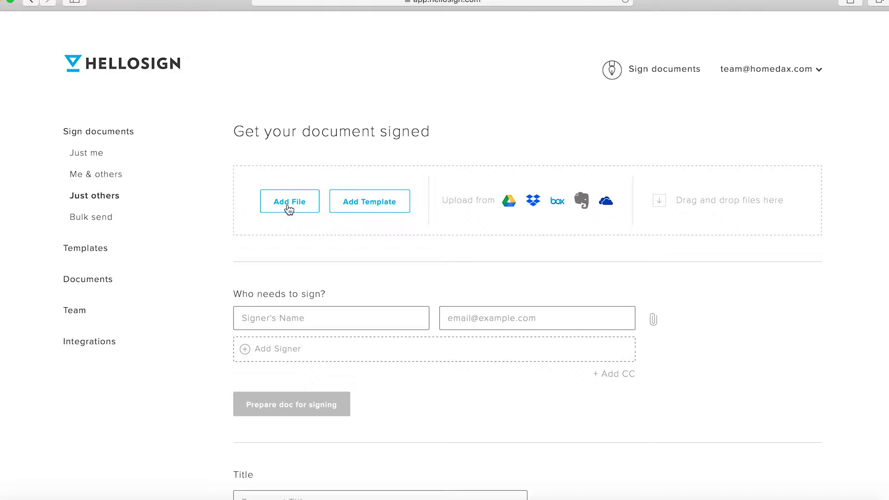
Step: Upload the file Template - NYS Disclosure Form.pdf as the document to be signed
left_click(288, 206)
double_click(353, 61)
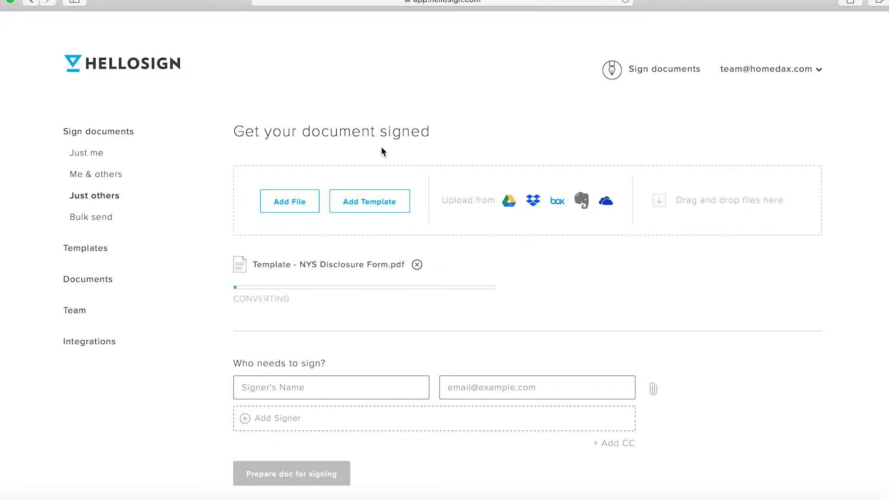
scroll(382, 152, "down", 2)
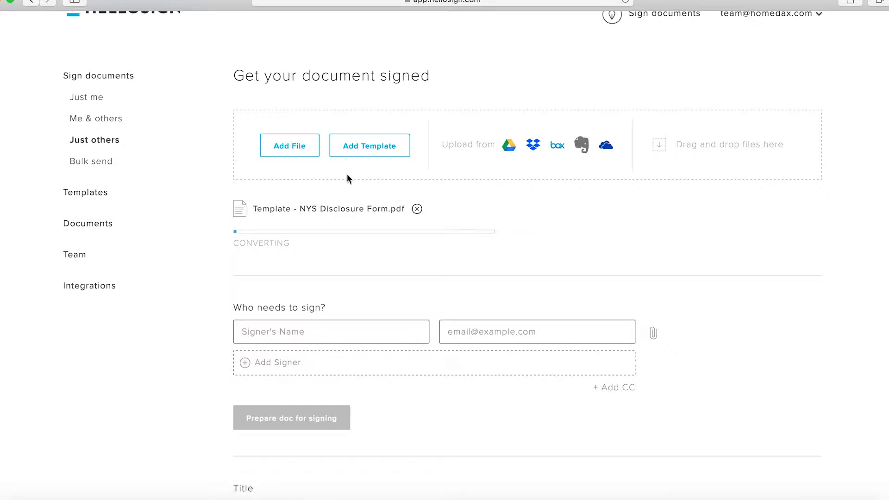
scroll(327, 190, "down", 3)
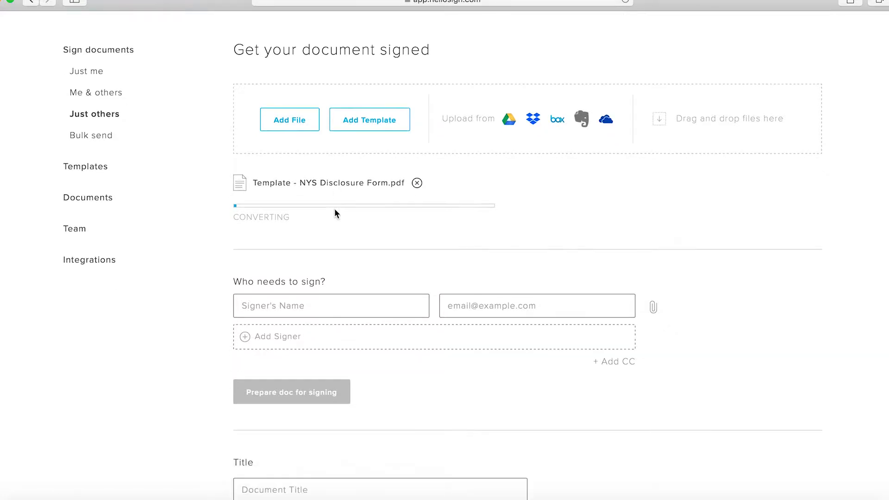
scroll(332, 208, "up", 3)
scroll(336, 213, "down", 3)
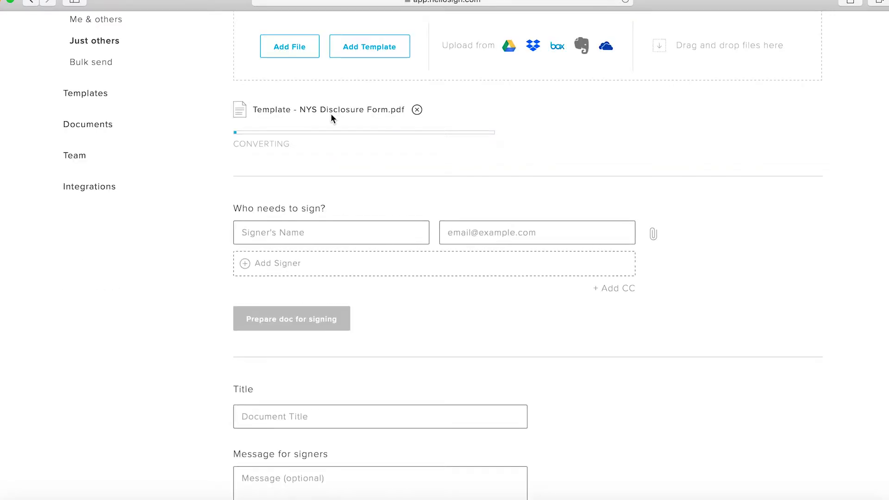
scroll(313, 114, "down", 2)
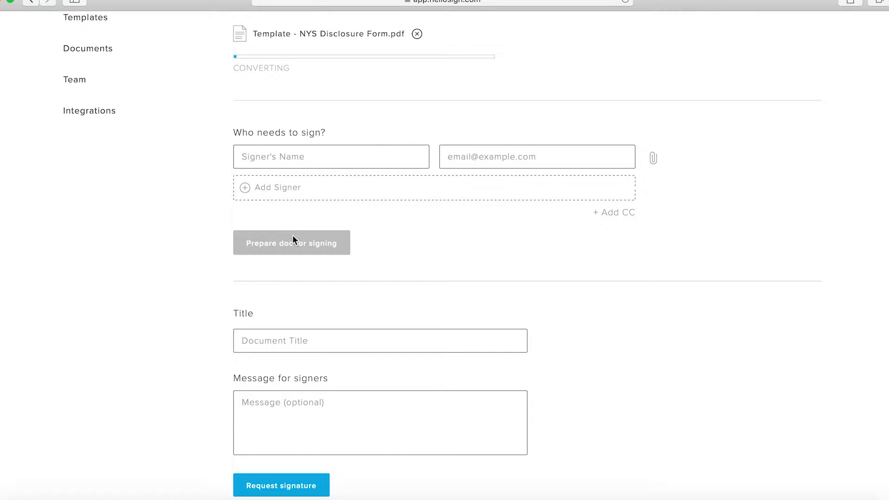
scroll(292, 239, "up", 3)
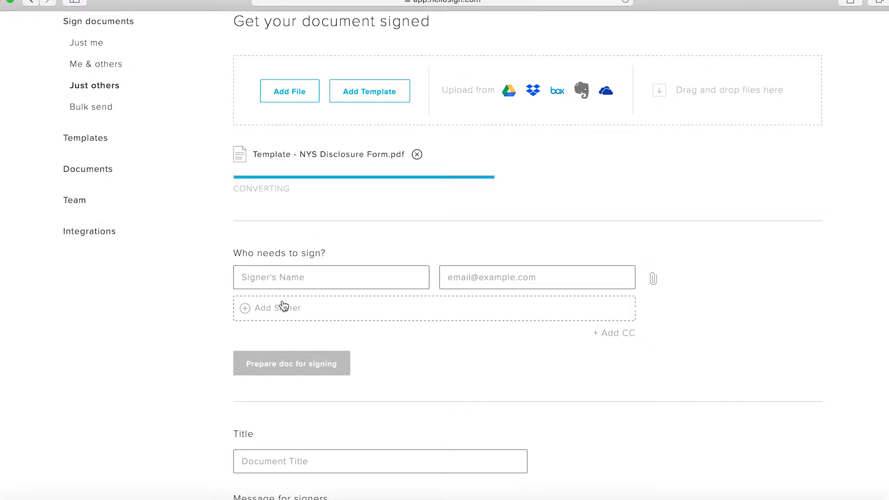
Step: Add a second signer row and enter the first signer's full name and e-mail address
left_click(283, 309)
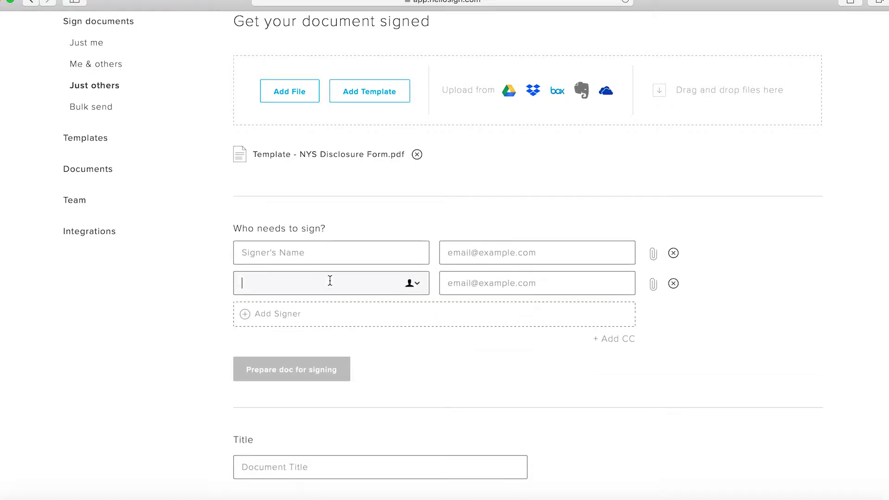
left_click(340, 259)
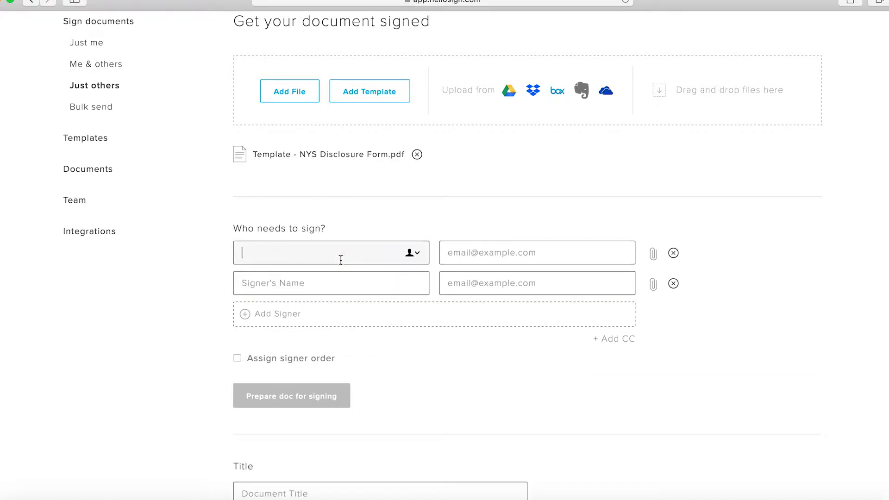
type("Jane Doe")
key("Tab")
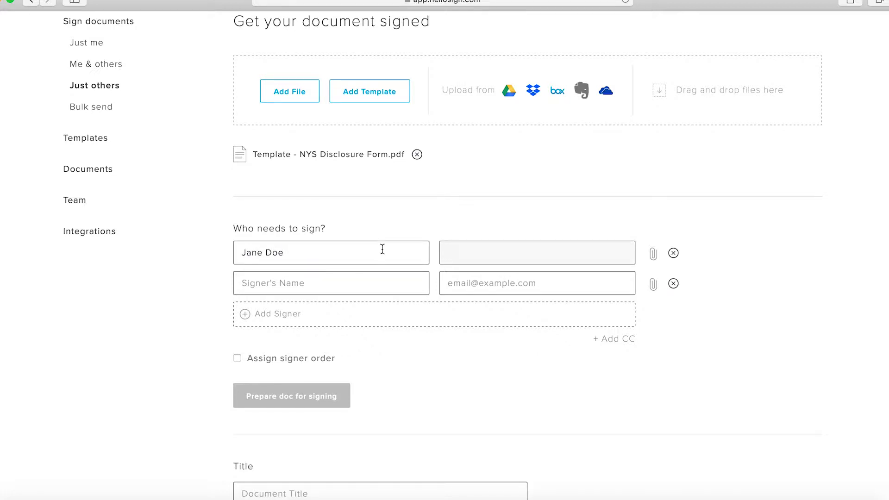
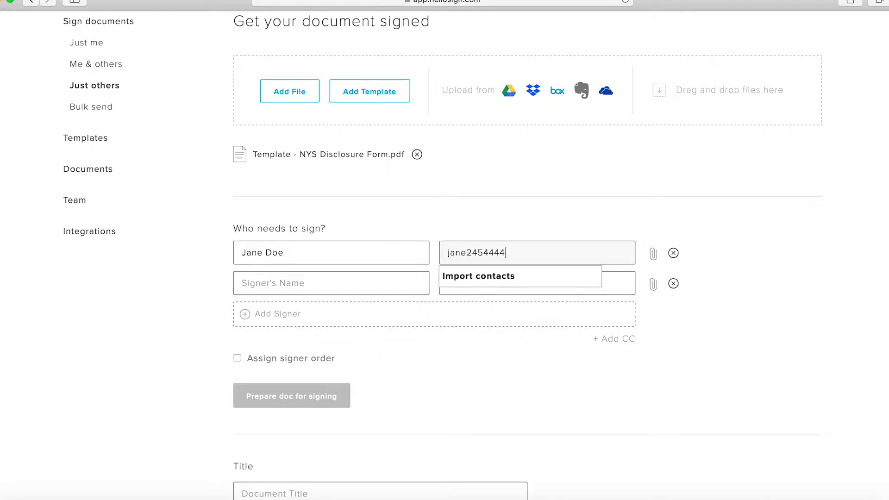
left_click_drag(447, 253, 683, 260)
key("super+c")
left_click(708, 254)
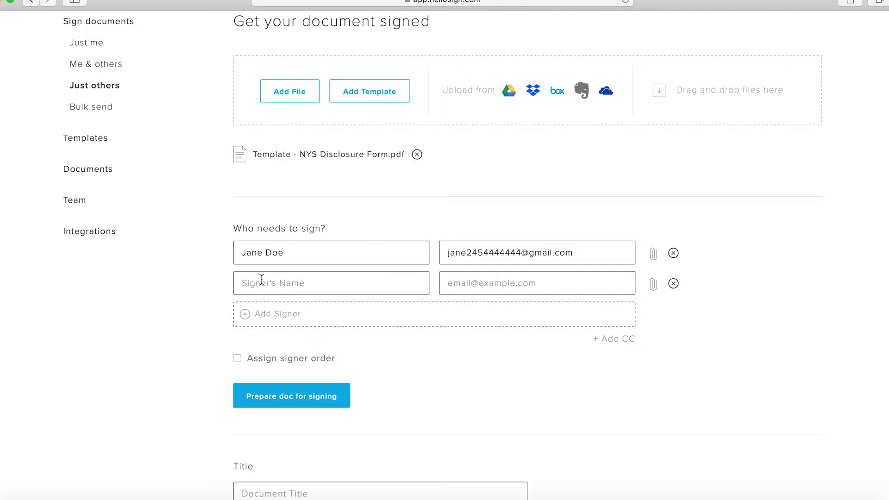
Step: Fill in the second signer's full name and e-mail address
left_click(262, 279)
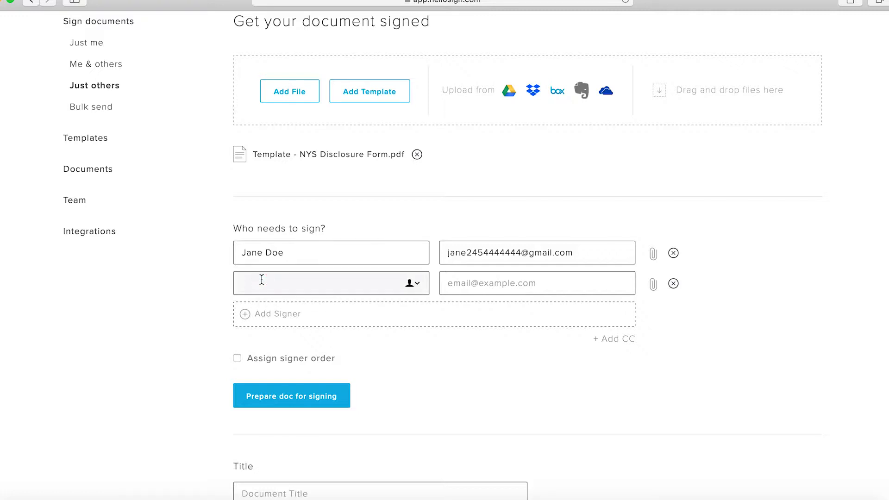
type("John Doe")
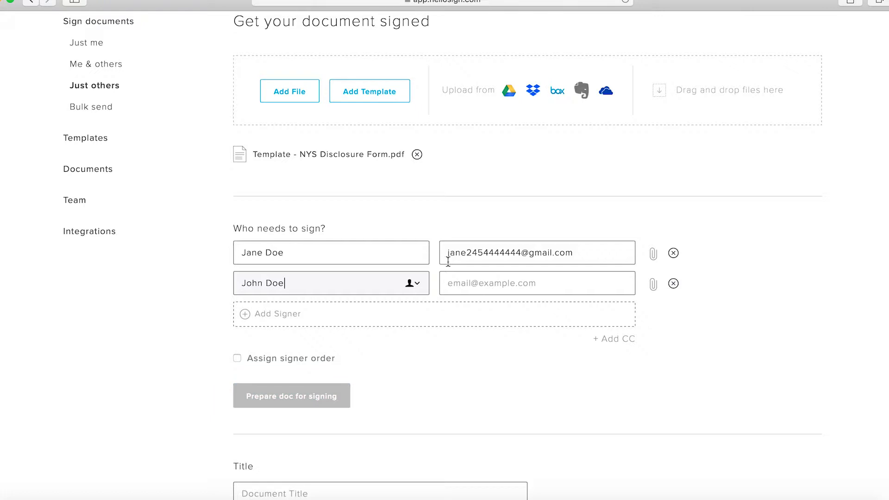
left_click(478, 275)
key("super+v")
left_click_drag(468, 282, 405, 283)
type("john")
left_click(849, 296)
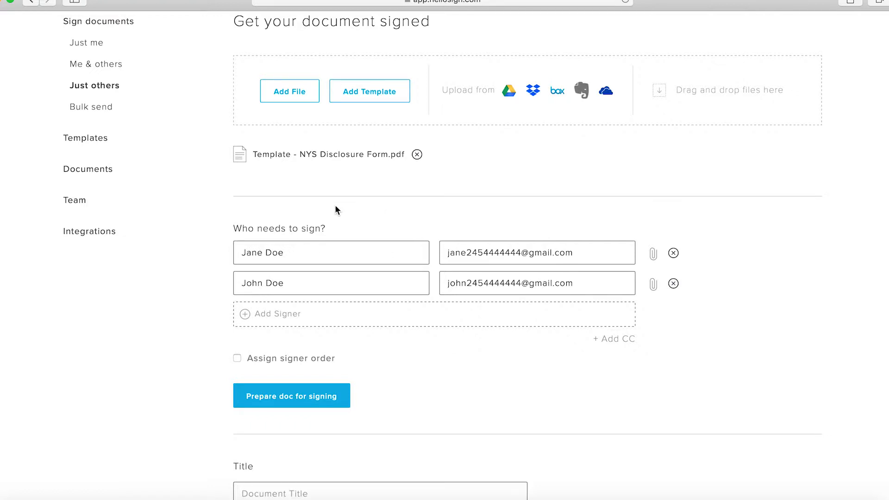
scroll(335, 208, "down", 2)
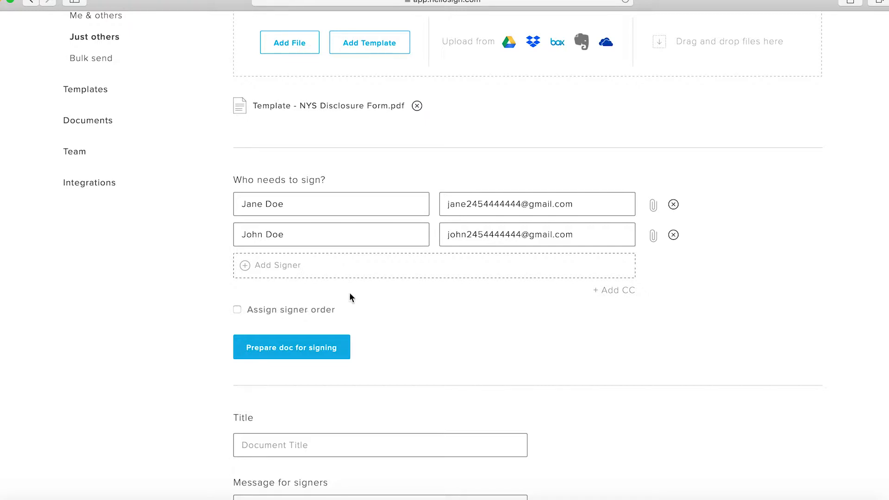
scroll(350, 296, "down", 3)
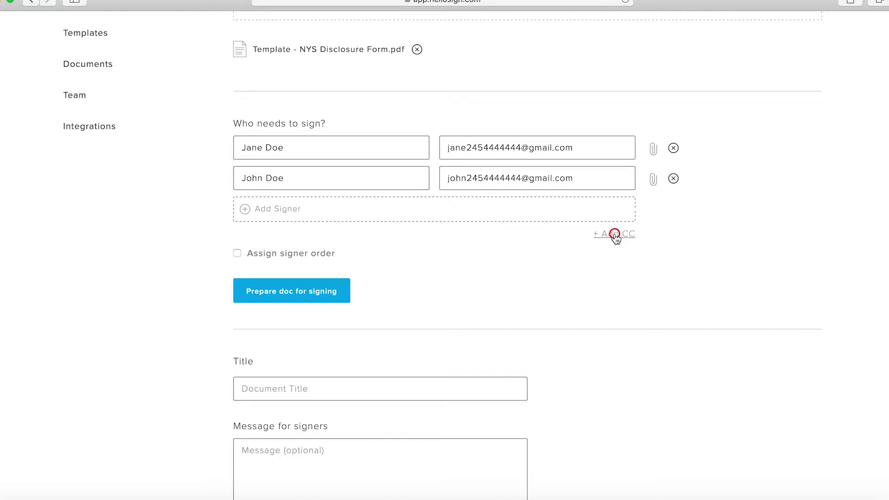
left_click(615, 237)
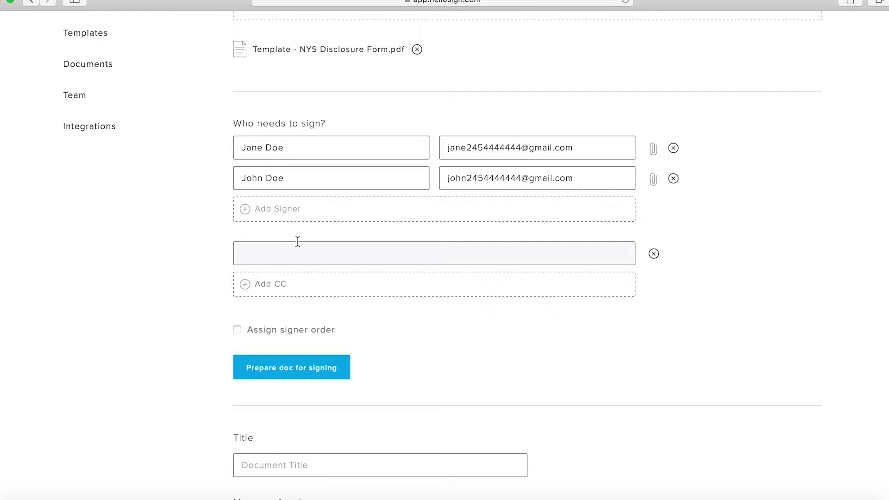
left_click(654, 254)
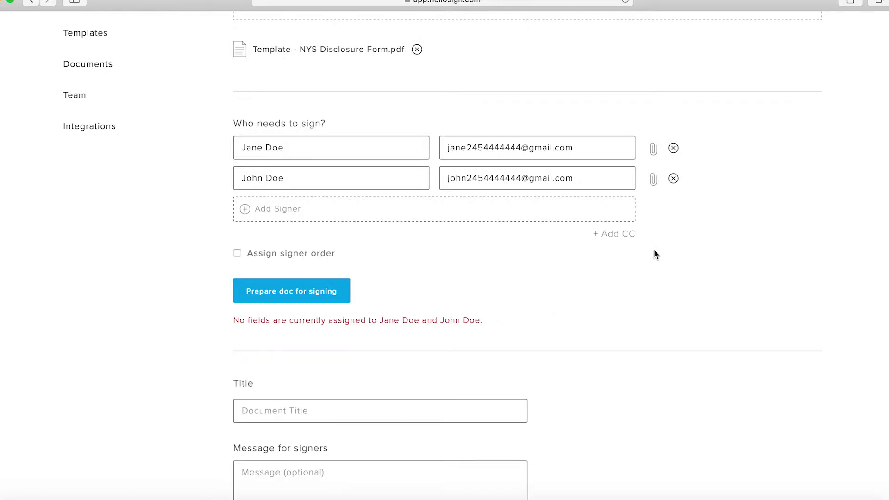
Step: Enable the signer order option and open the document for preparing signature fields
left_click(276, 255)
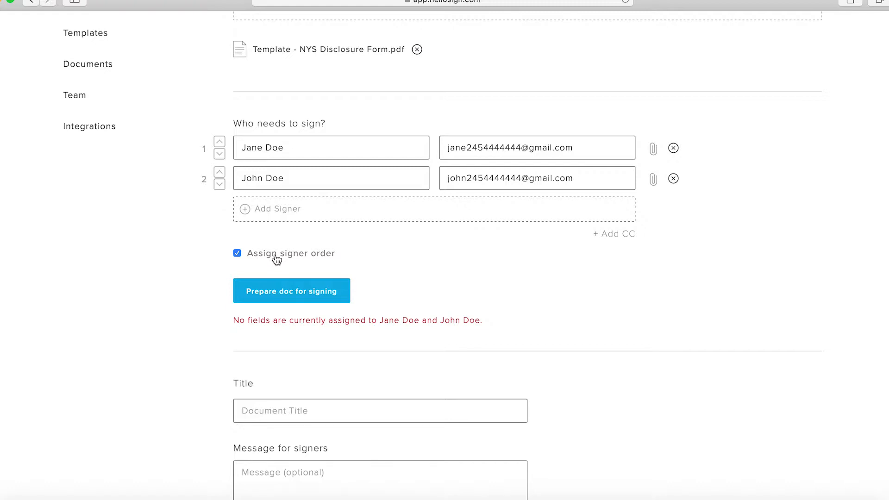
left_click(299, 304)
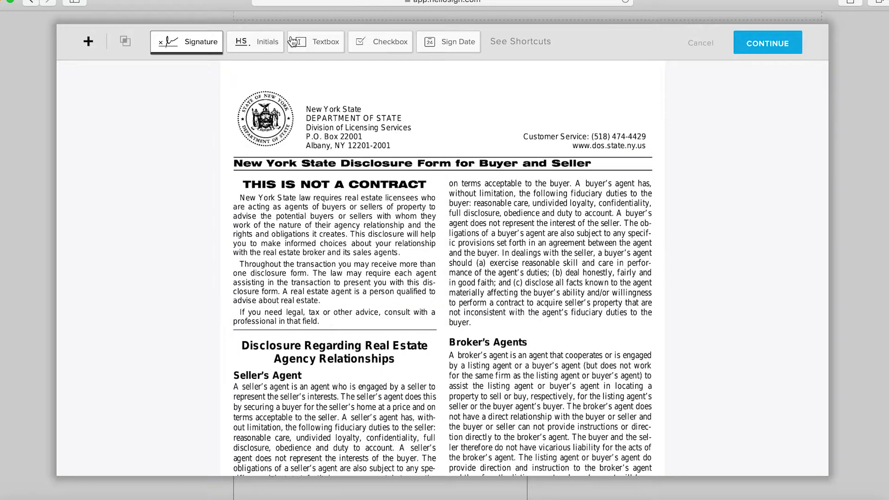
Step: Place a text box on the licensee name line and assign it to be filled by Me (now)
scroll(409, 246, "down", 15)
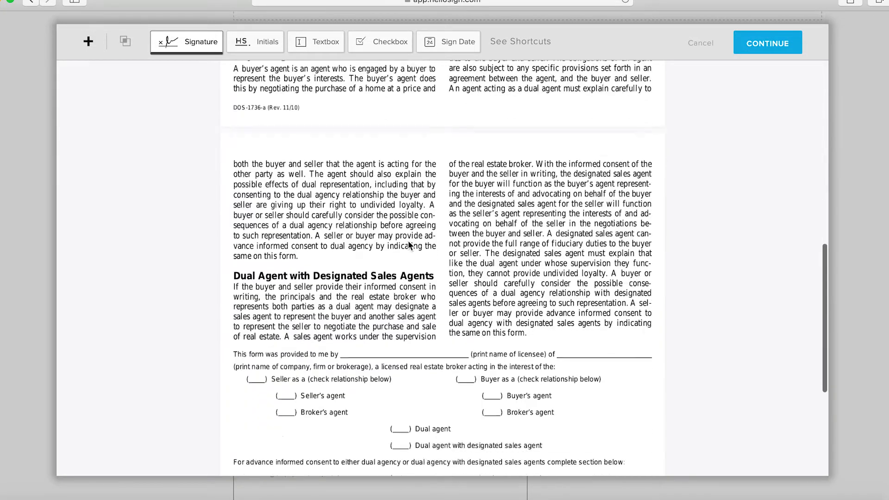
scroll(409, 245, "down", 3)
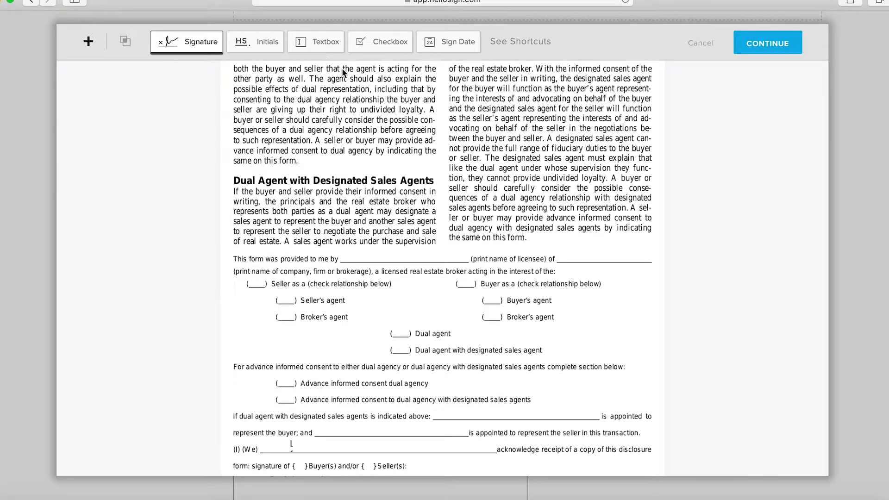
left_click(327, 41)
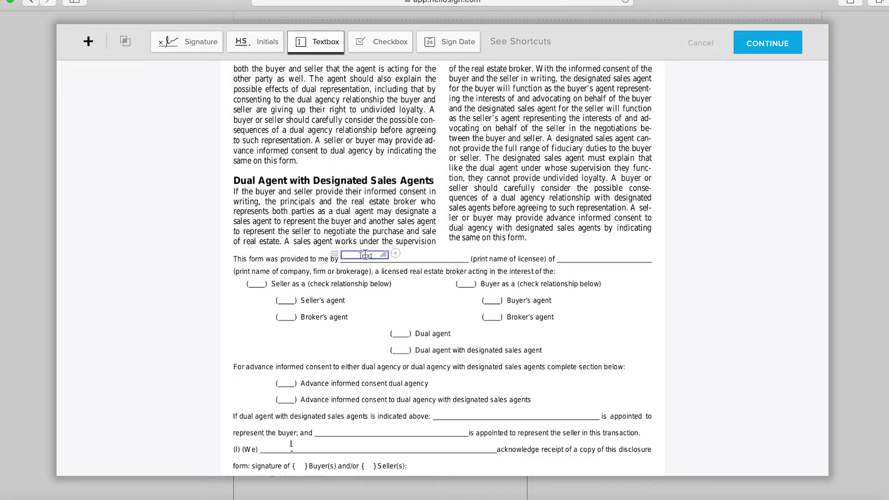
left_click(365, 255)
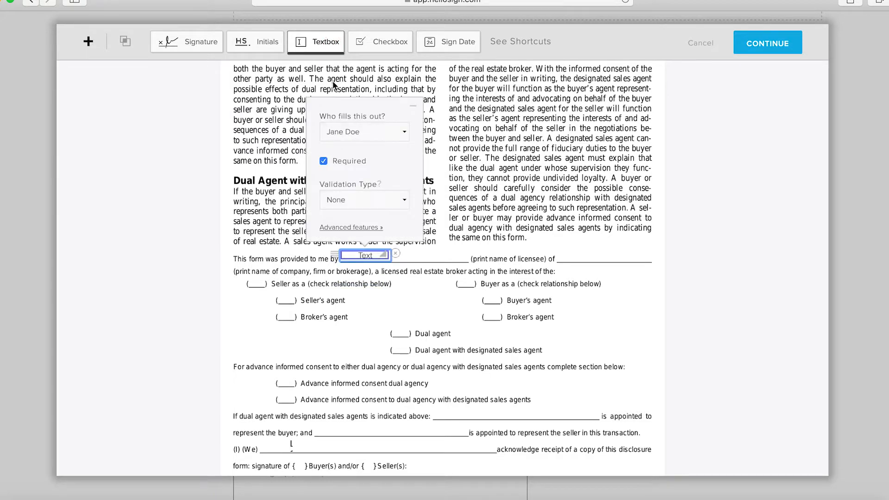
left_click(374, 134)
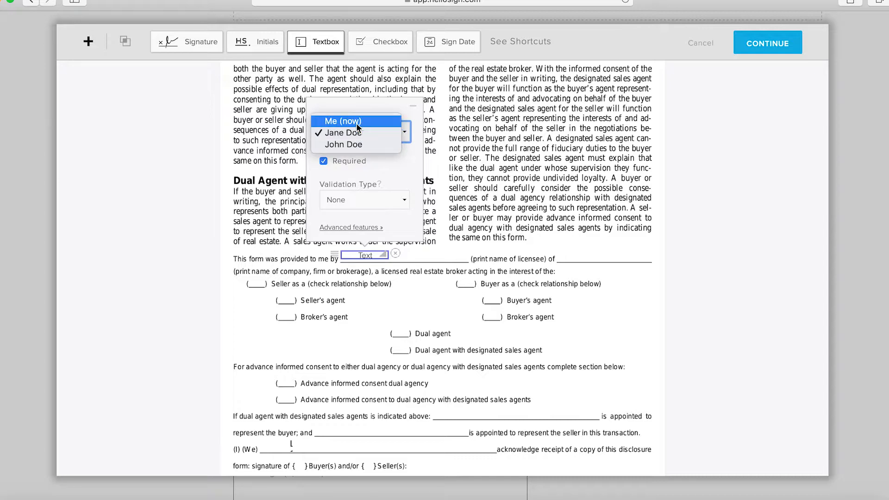
left_click(356, 123)
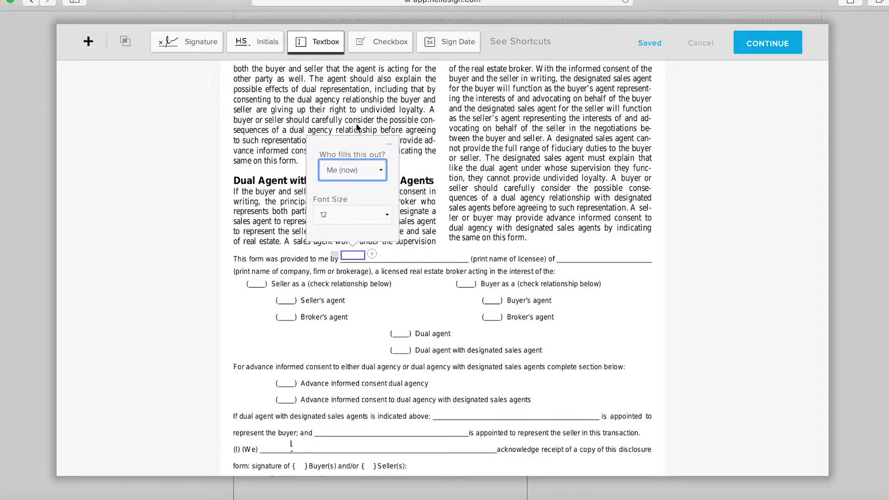
Step: Fill the licensee name text box with the licensee's full name
left_click(358, 255)
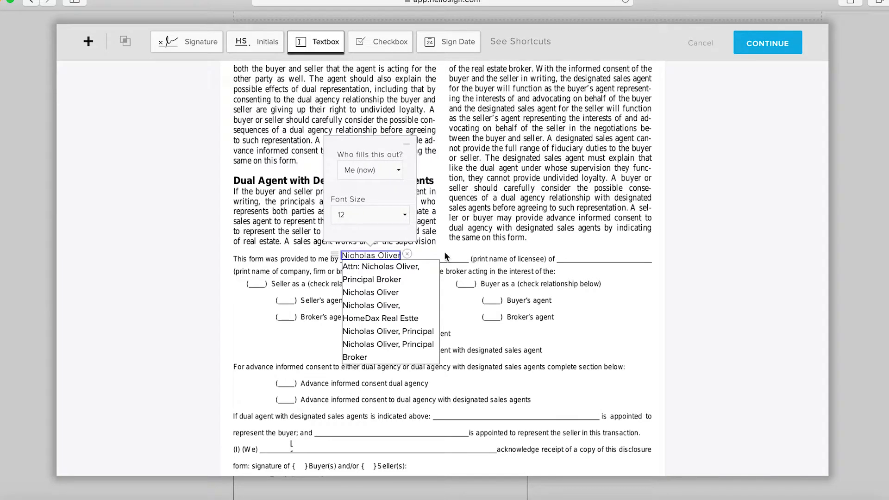
left_click(444, 252)
left_click_drag(383, 254, 402, 255)
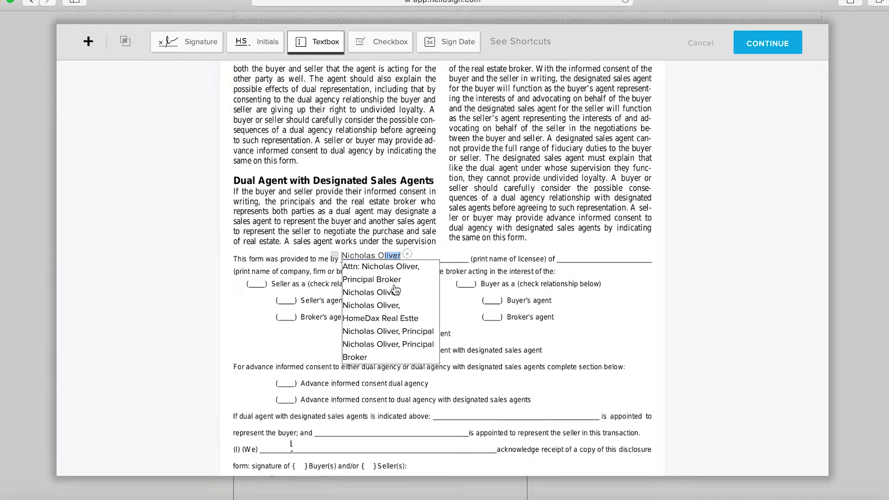
left_click(375, 249)
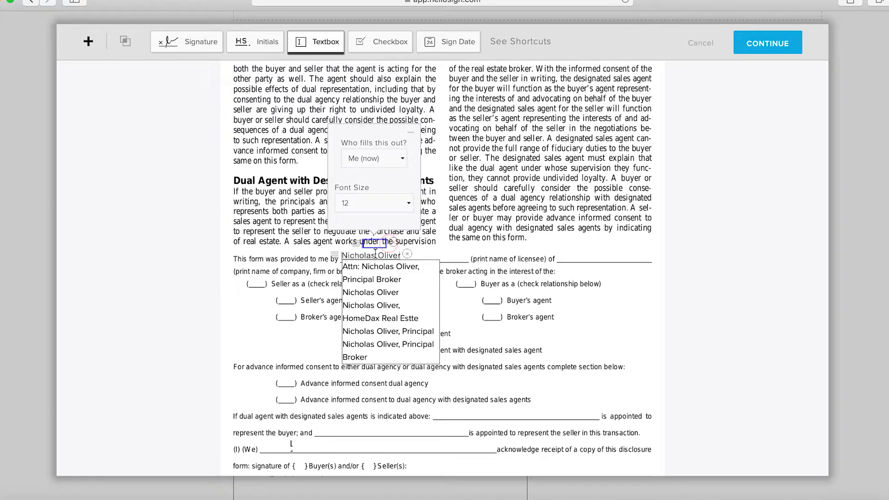
left_click_drag(374, 244, 321, 247)
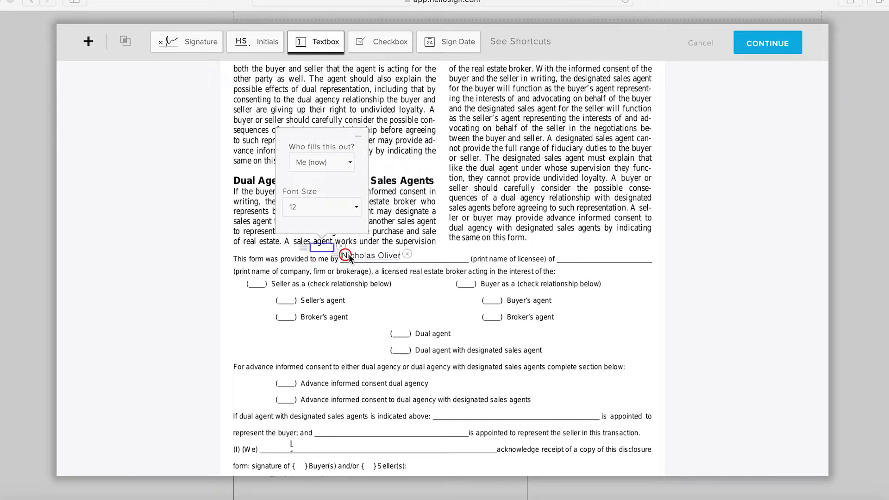
scroll(348, 273, "up", 10)
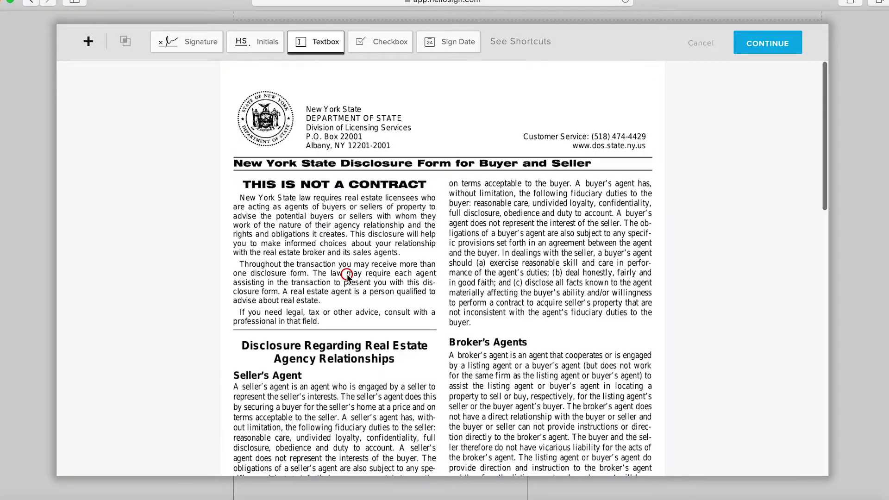
scroll(347, 273, "down", 10)
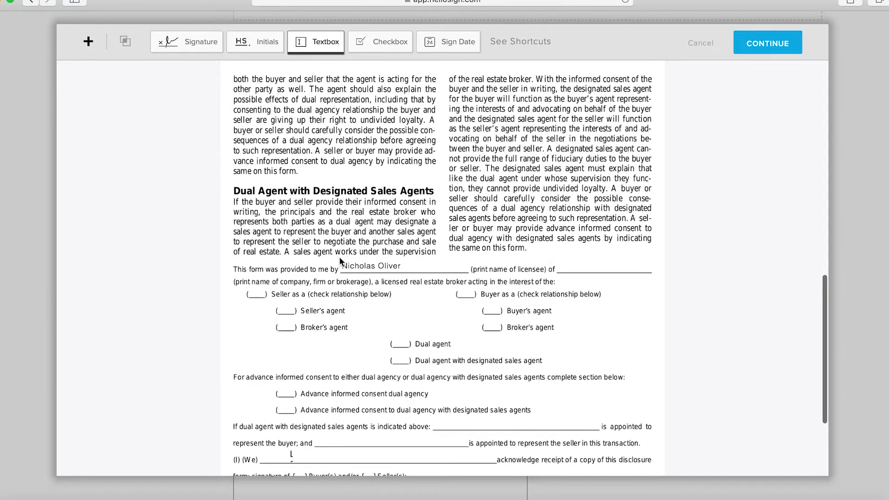
left_click(341, 264)
left_click(352, 265)
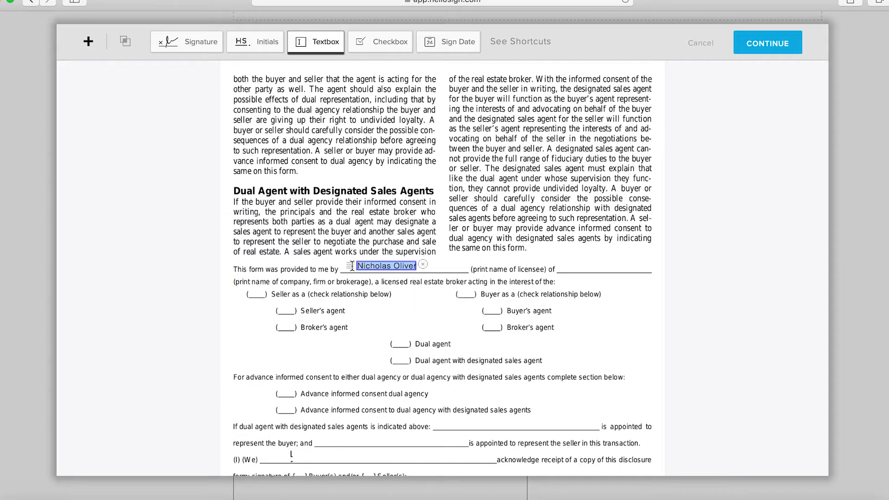
left_click(363, 283)
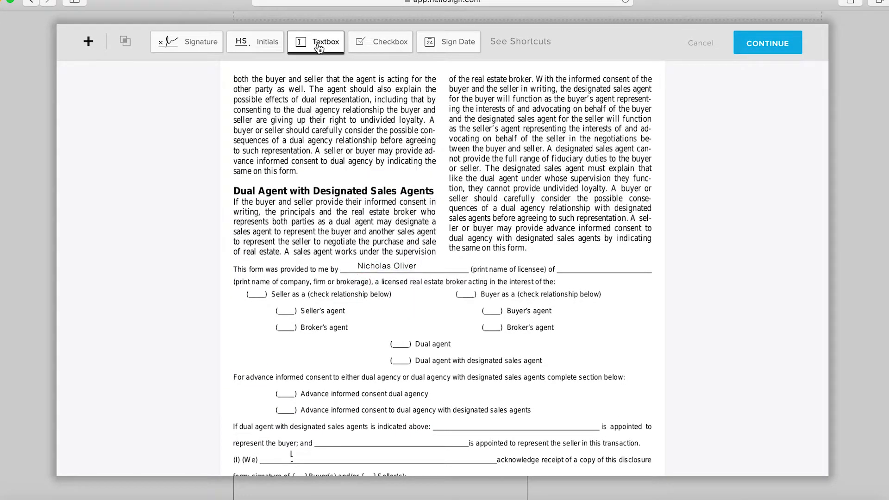
Step: Add a text box on the company line and fill it with HomeDax Real Estate from the suggestions
left_click(584, 264)
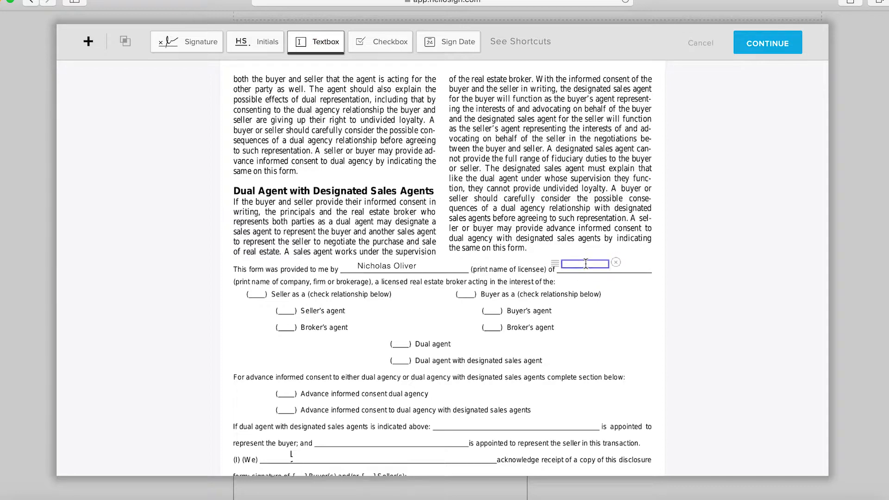
left_click(576, 264)
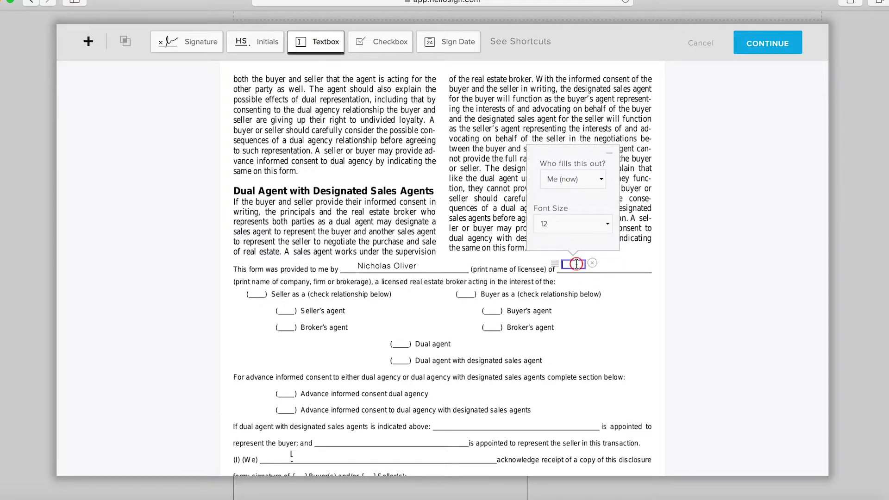
type("HomeDax Rea")
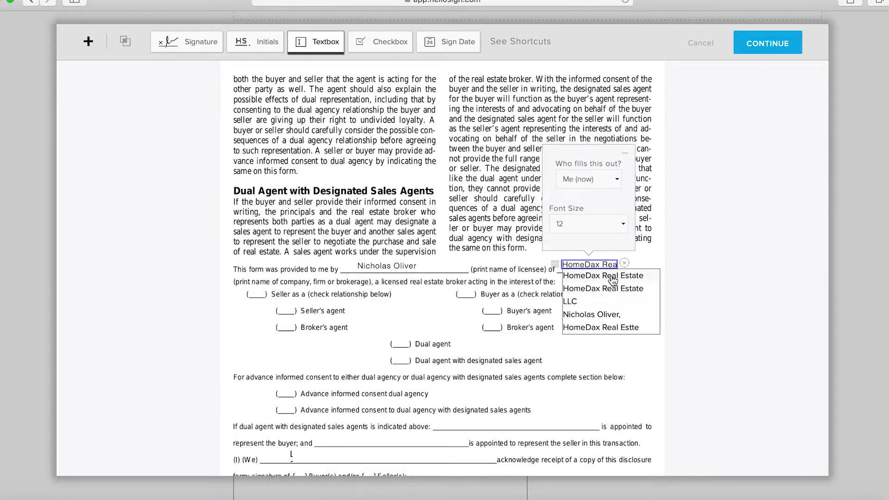
left_click(604, 276)
left_click(579, 290)
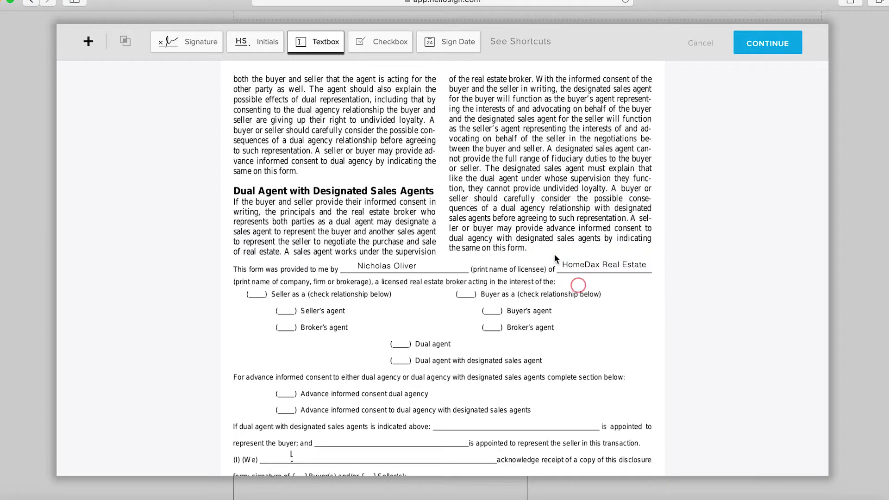
Step: Place checked checkboxes on the Seller as a option and the Seller's agent option
scroll(578, 287, "down", 3)
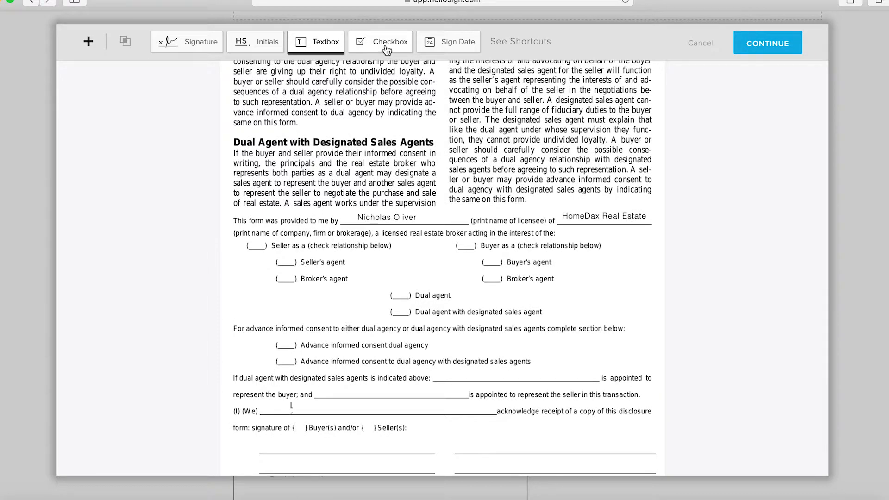
left_click(389, 45)
left_click(309, 256)
left_click_drag(307, 256, 258, 240)
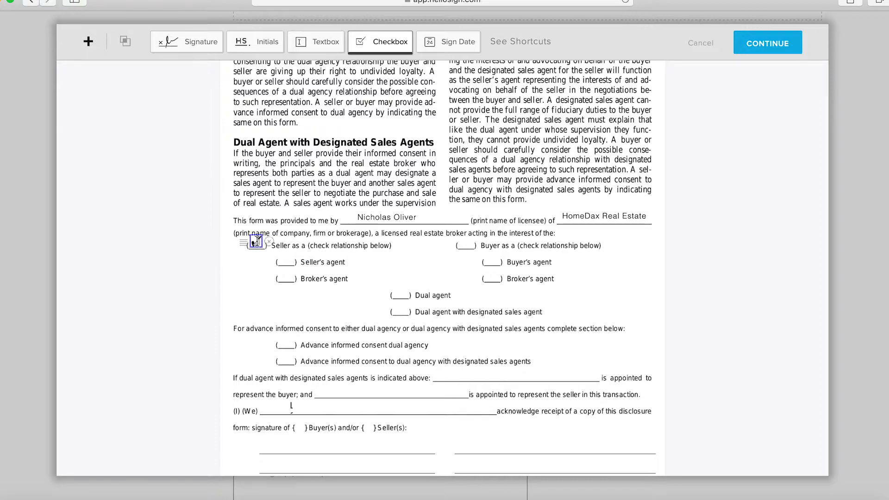
left_click(306, 237)
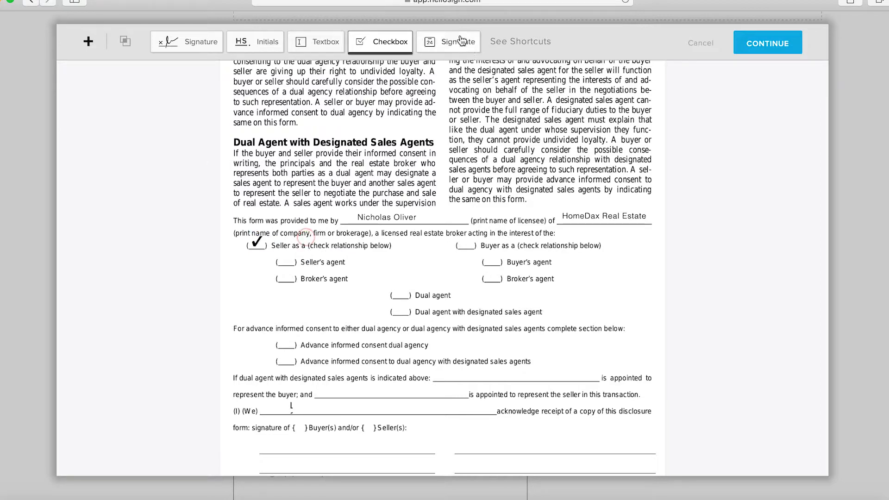
left_click(393, 40)
left_click(288, 256)
left_click(318, 304)
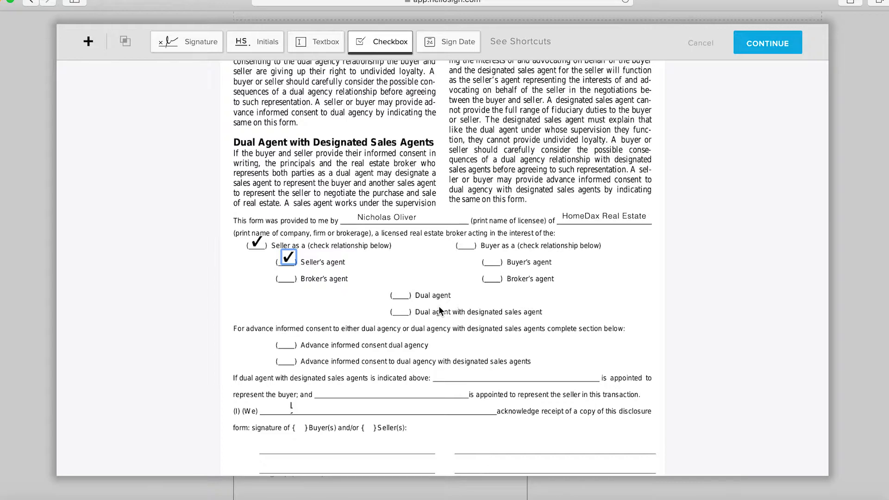
Step: Add a text box on the (I) (We) acknowledgement line and enter the first buyer's name
scroll(424, 311, "down", 2)
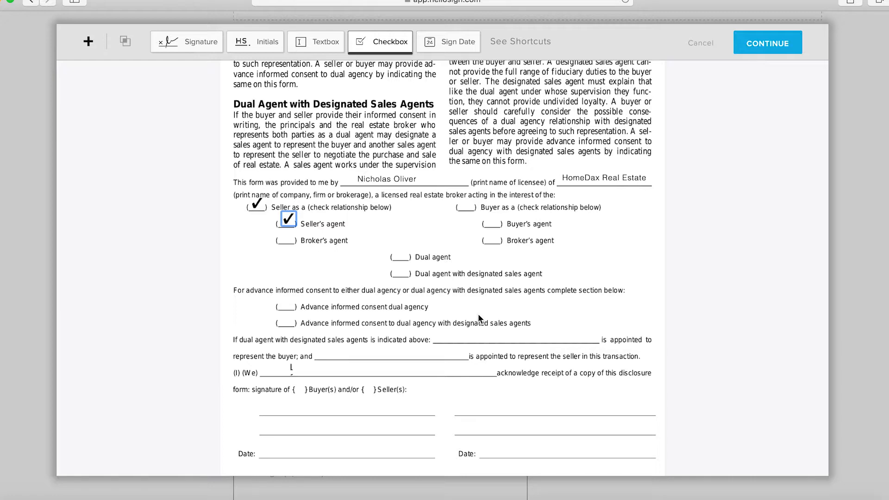
scroll(409, 258, "down", 1)
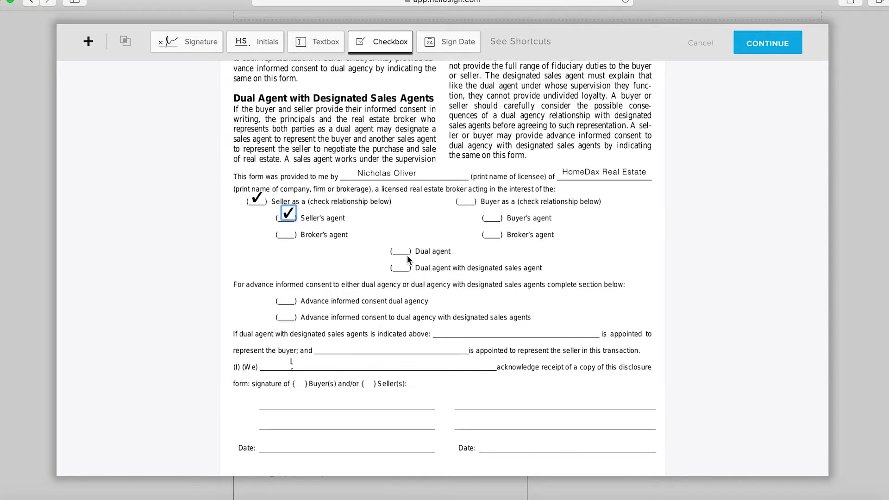
scroll(406, 255, "down", 2)
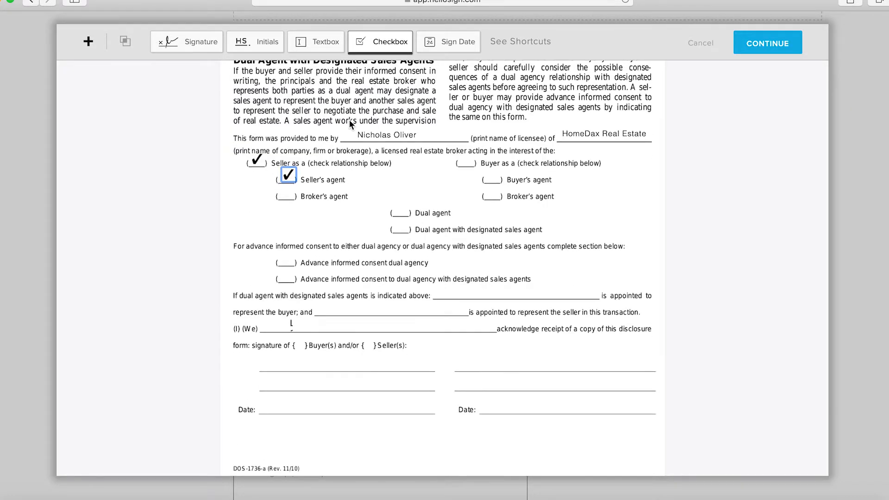
scroll(349, 119, "up", 2)
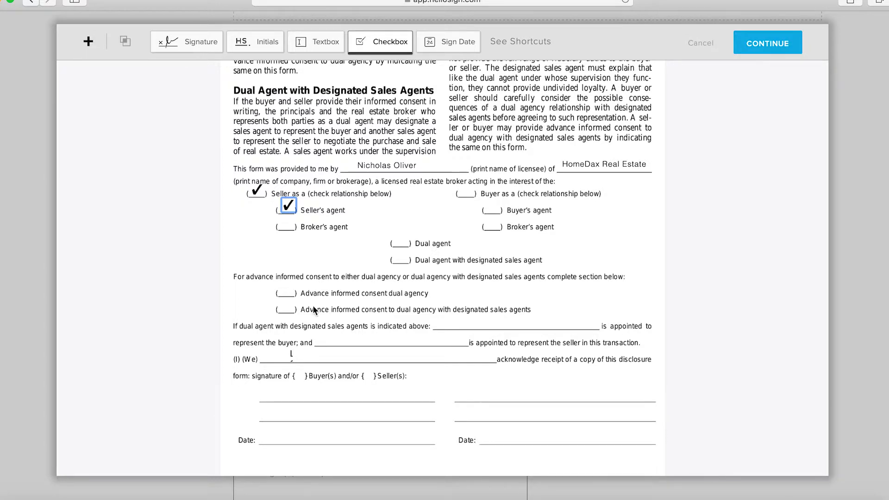
left_click(328, 40)
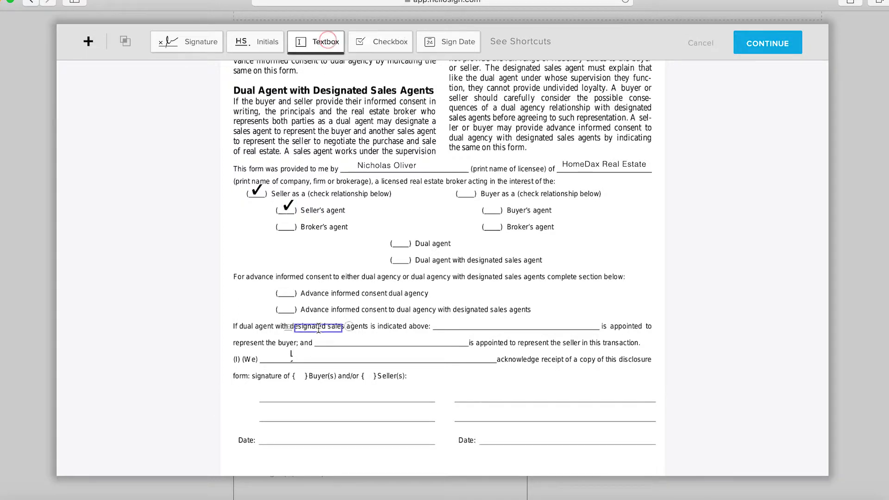
left_click(315, 354)
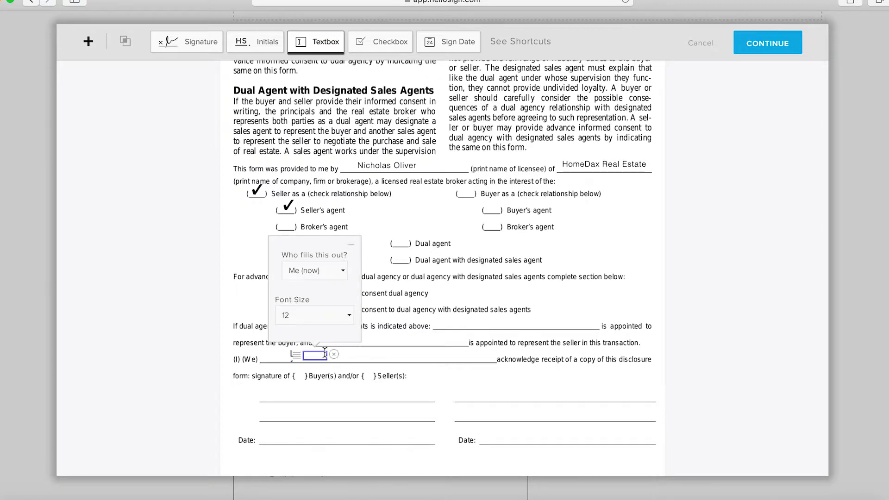
type("Jane Doe")
left_click(380, 362)
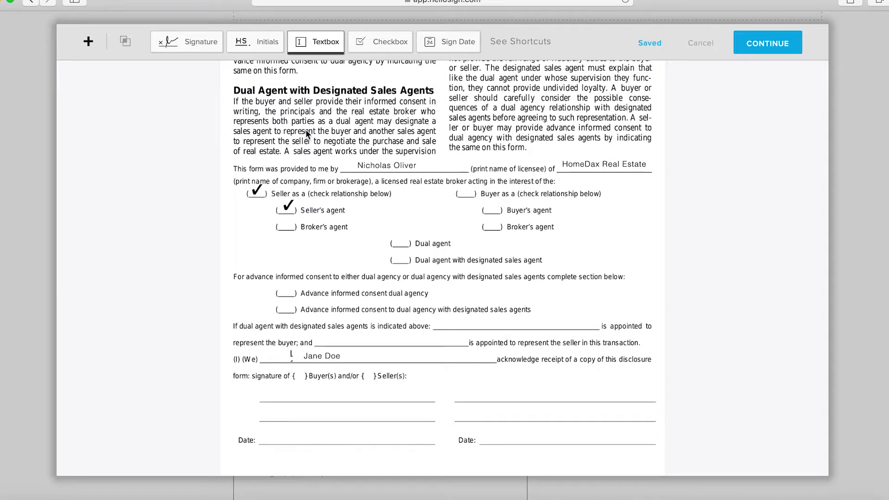
Step: Place a checked checkbox beside Seller(s) on the signature line
left_click(384, 45)
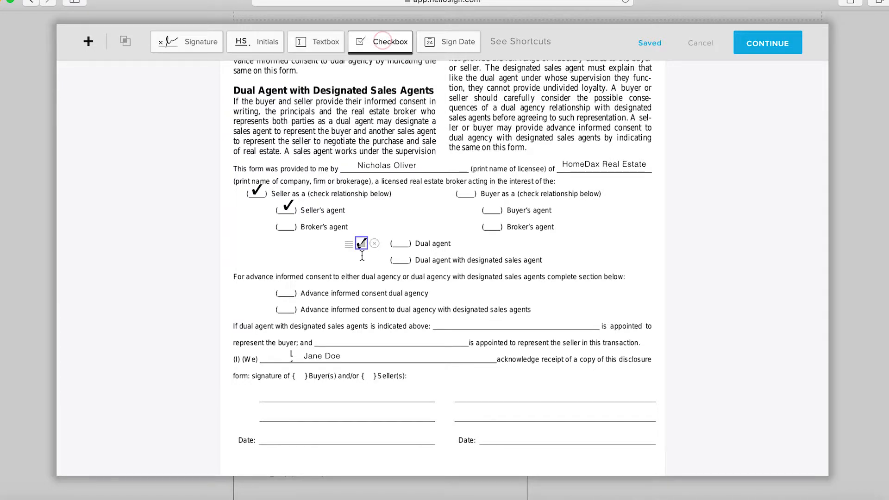
left_click(367, 375)
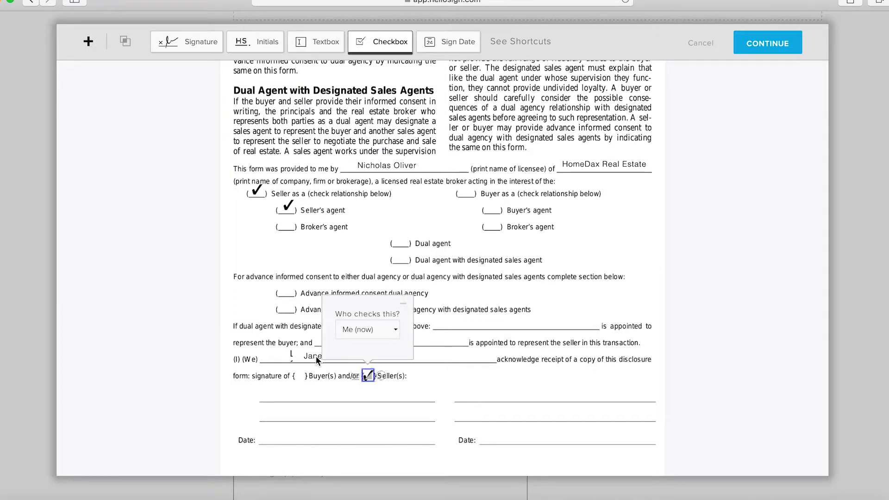
Step: Edit the acknowledgement text box to include the second signer's first name
left_click(314, 356)
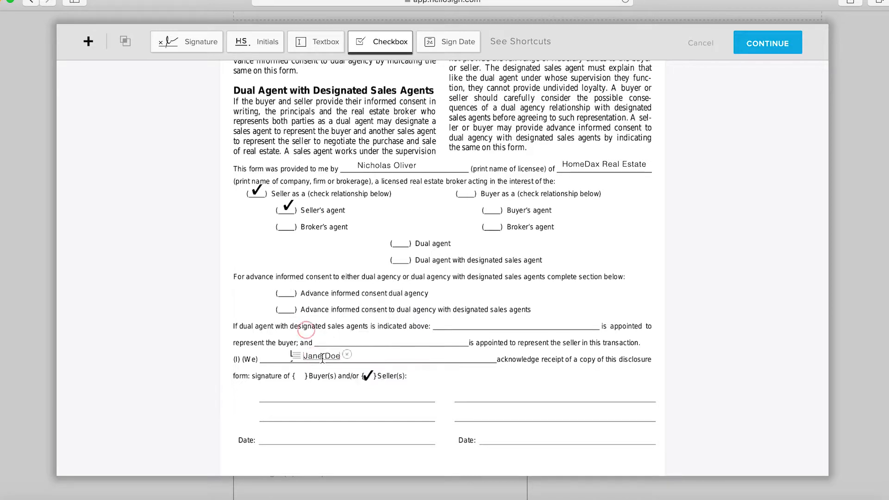
type("and John")
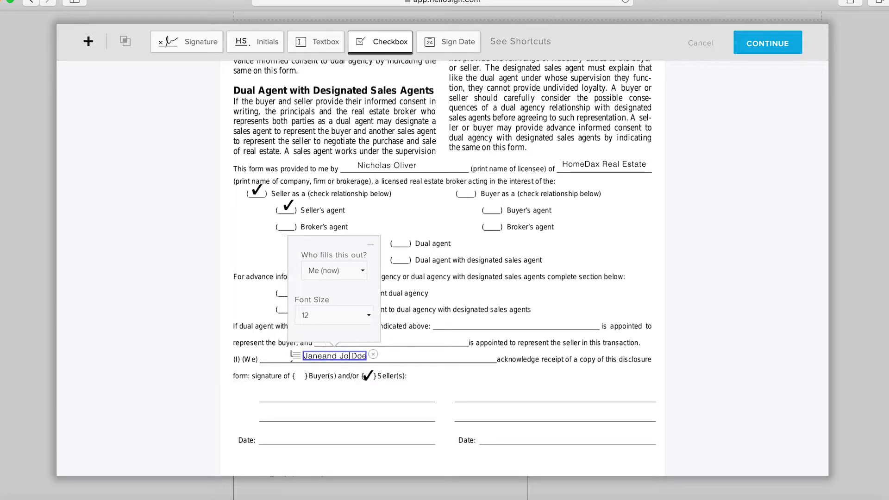
left_click(425, 330)
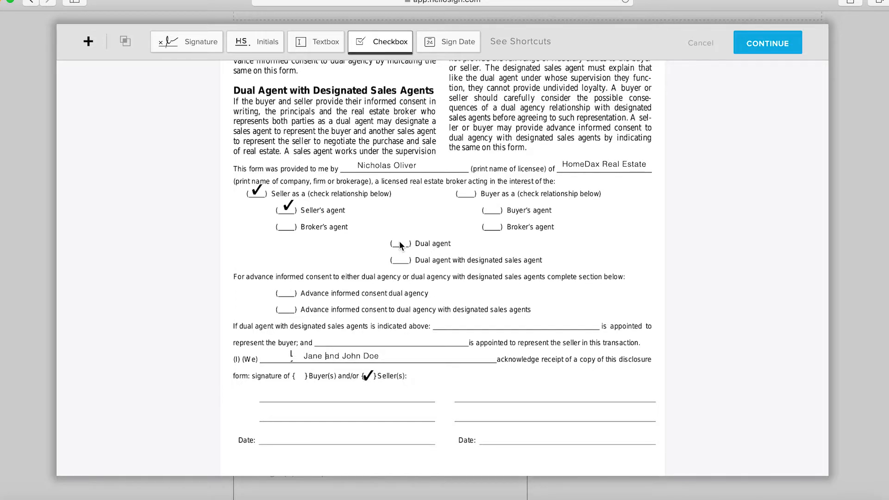
Step: Place a signature field on the first signature line and assign it to the first signer
left_click(194, 41)
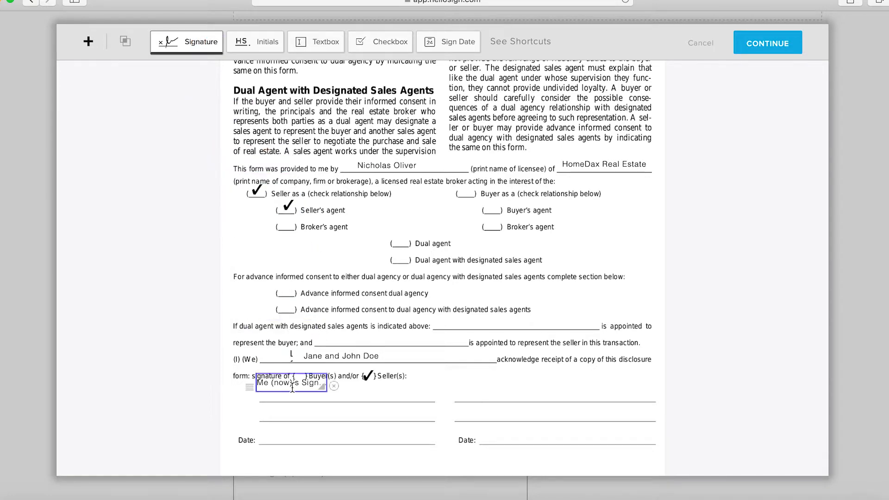
left_click(293, 412)
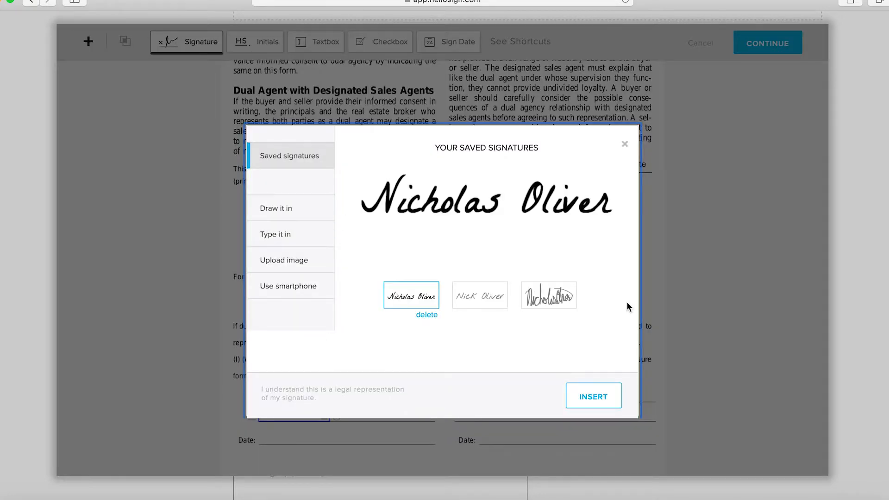
left_click(625, 146)
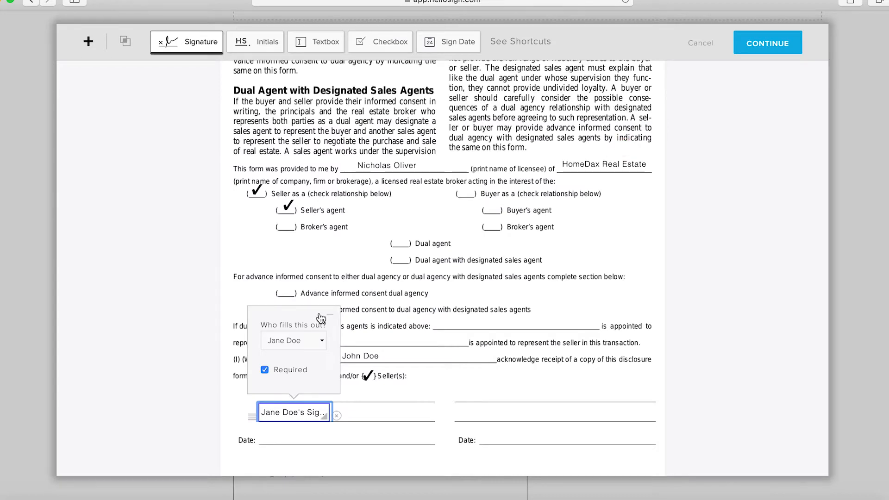
left_click(295, 336)
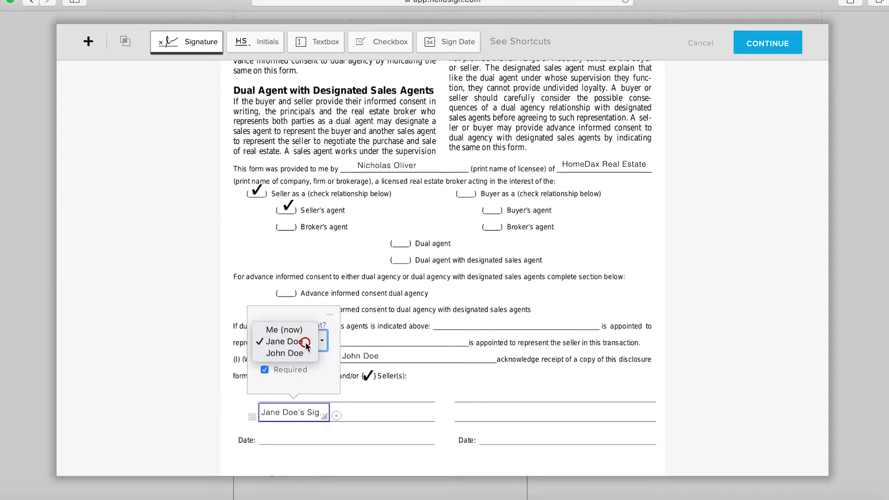
left_click(291, 341)
Step: Place a second signature field beside it and assign it to the second signer
left_click(199, 43)
left_click(384, 411)
left_click(383, 339)
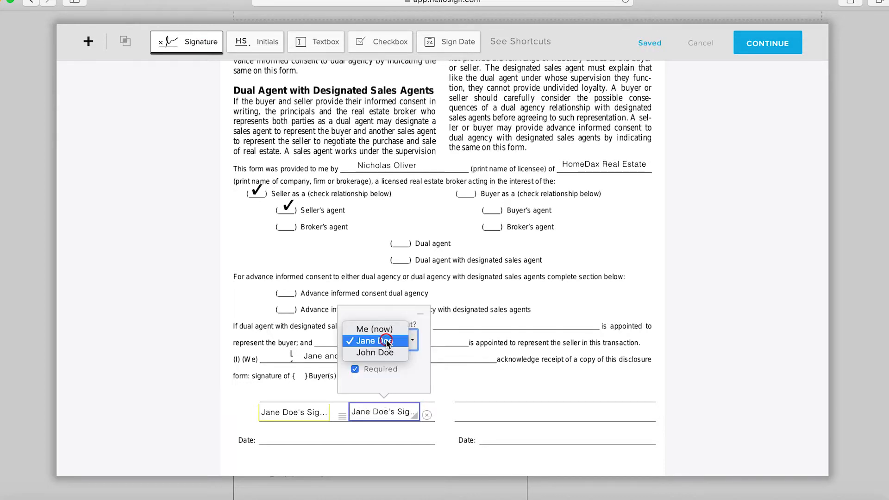
left_click(388, 353)
Step: Place a sign date field on the first Date line
left_click(453, 42)
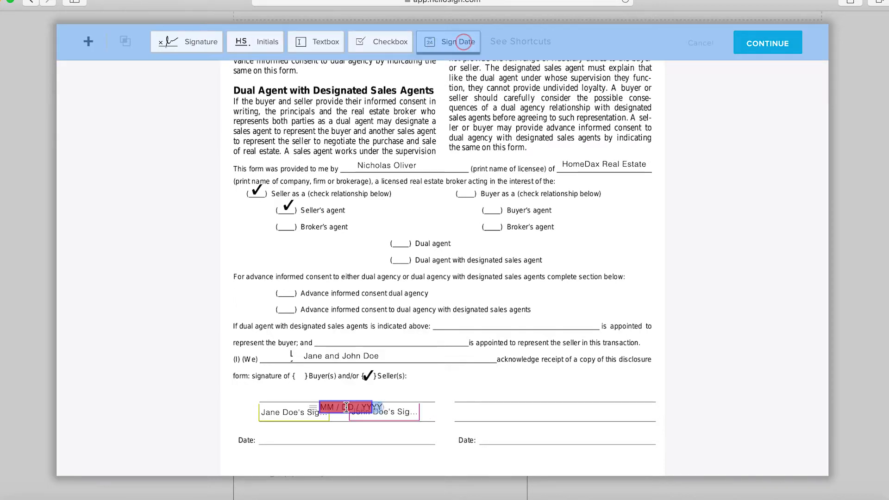
left_click(380, 435)
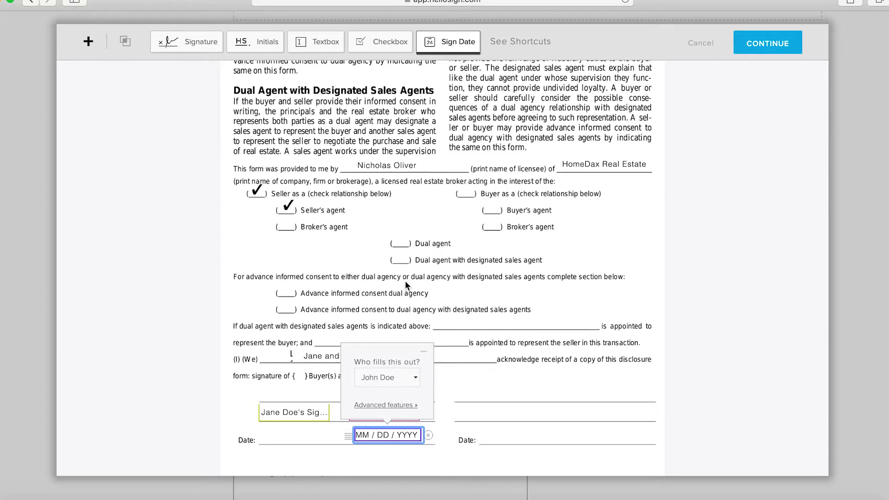
Step: Place another sign date field on the first Date line, assign it to the first signer, and finish editing the fields
left_click(466, 50)
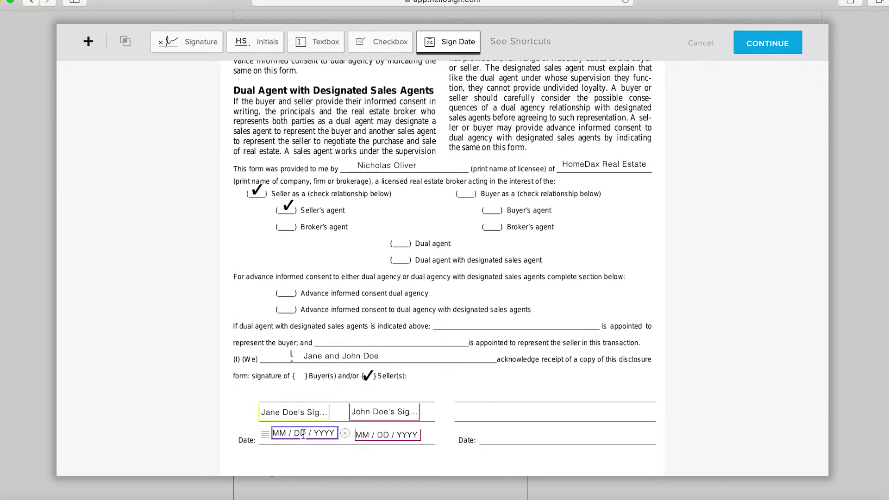
left_click(298, 434)
left_click(301, 376)
left_click(300, 374)
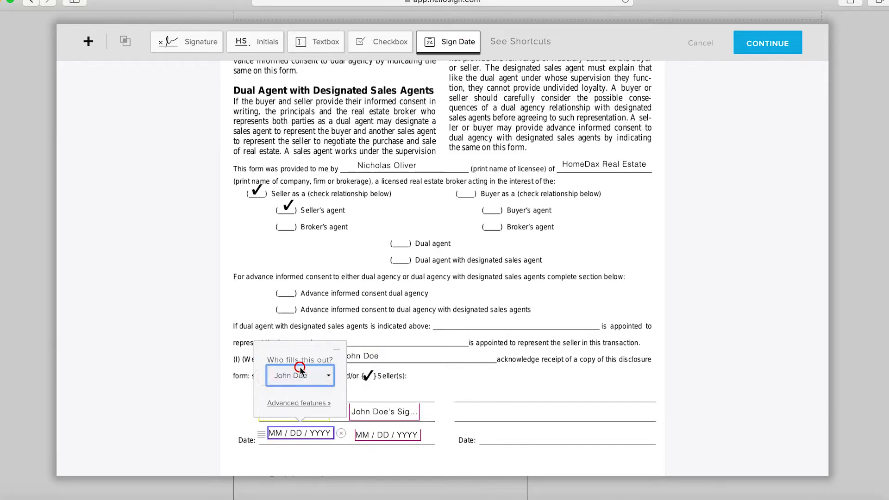
left_click(315, 374)
left_click(314, 369)
left_click(306, 372)
left_click(304, 370)
left_click(292, 379)
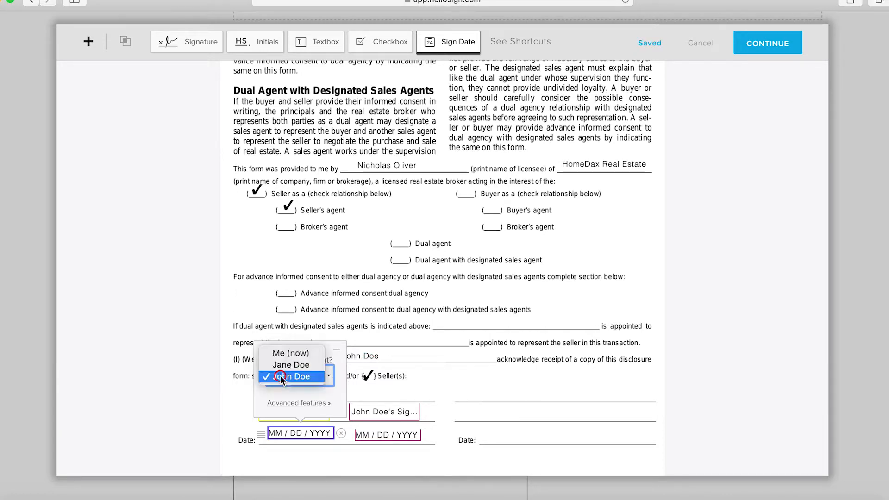
left_click(275, 366)
left_click(274, 322)
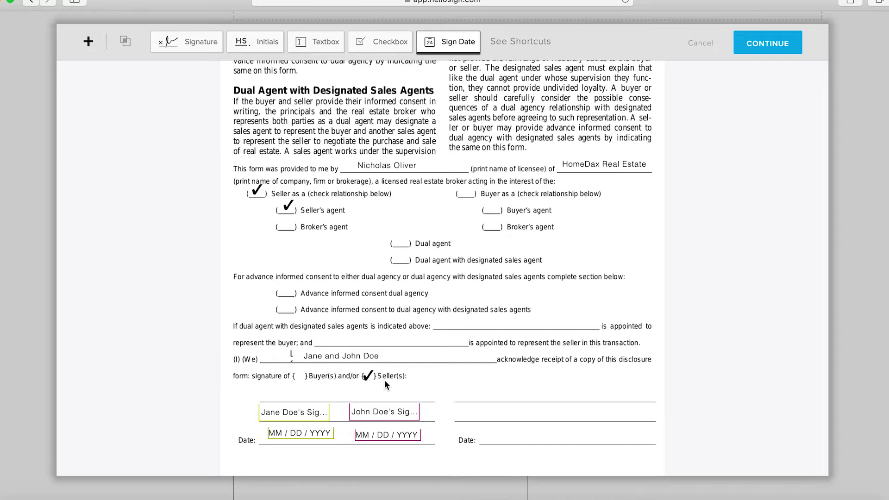
scroll(384, 380, "down", 2)
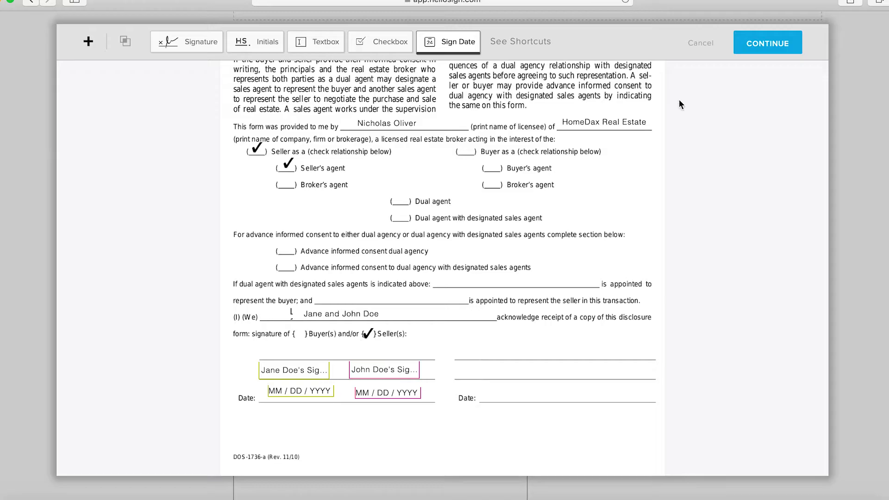
left_click(755, 38)
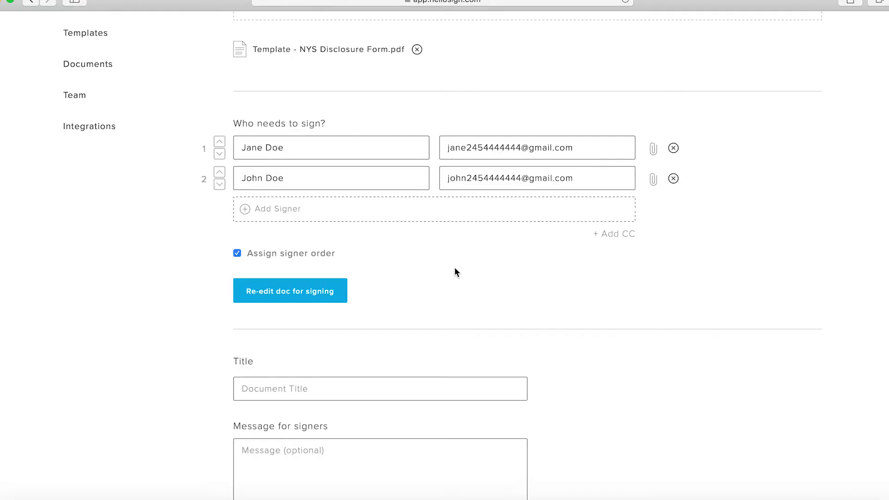
Step: Try to request signatures before entering a document title
scroll(455, 272, "down", 3)
left_click(262, 327)
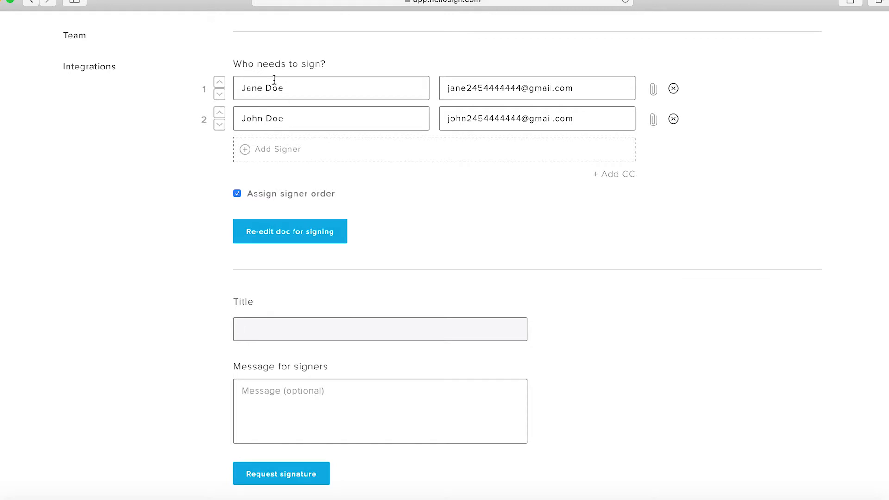
left_click(271, 396)
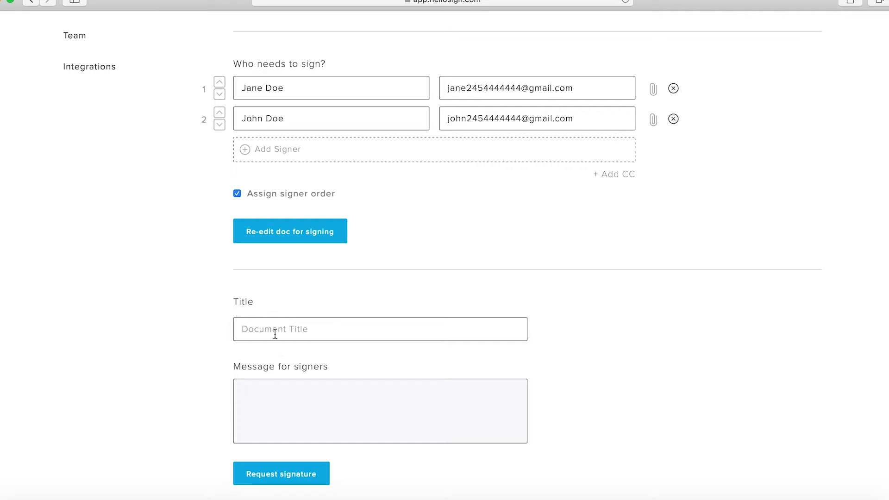
scroll(275, 333, "up", 5)
scroll(275, 334, "down", 7)
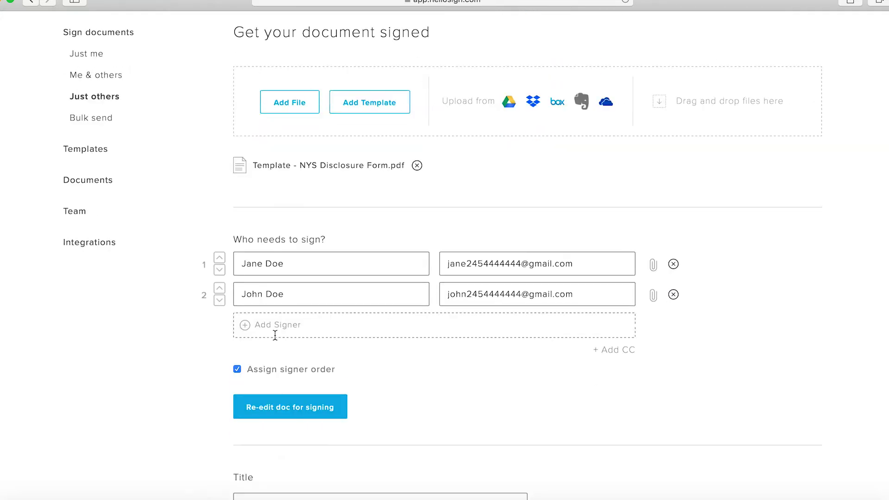
left_click(269, 215)
left_click(256, 265)
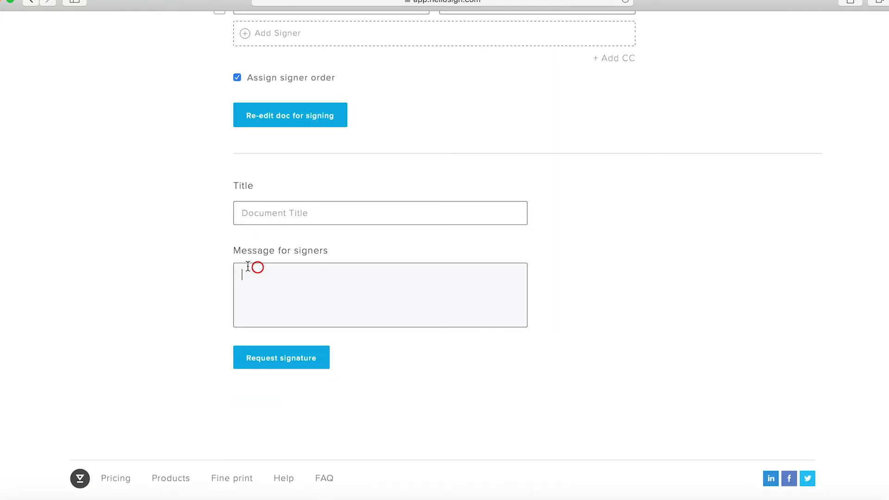
scroll(201, 277, "up", 1)
scroll(200, 273, "up", 5)
scroll(202, 279, "down", 5)
left_click(259, 359)
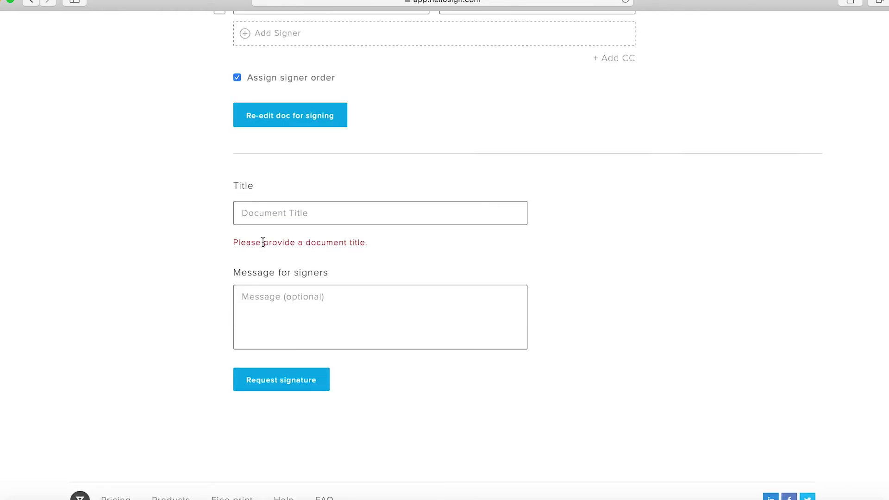
Step: Title the document 'Agency Disclosure Form for' plus the first signer's name, then request signatures
left_click(273, 214)
scroll(274, 217, "up", 3)
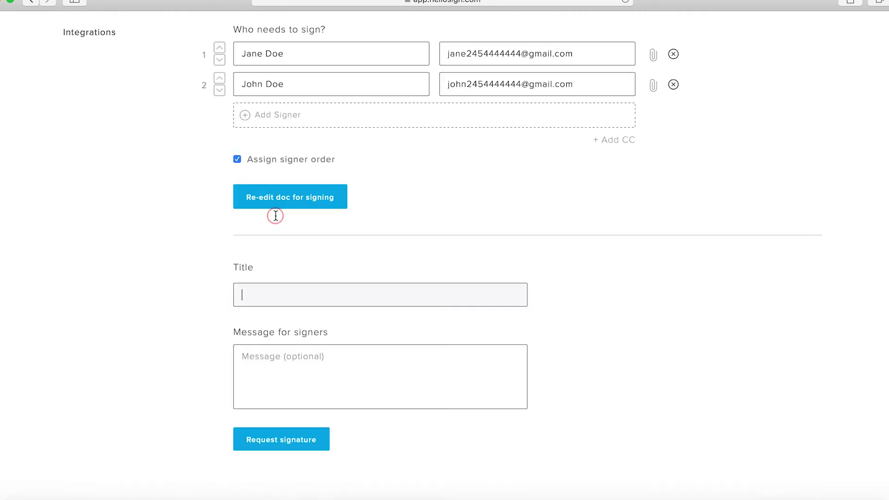
type("Agency Disclosure Form")
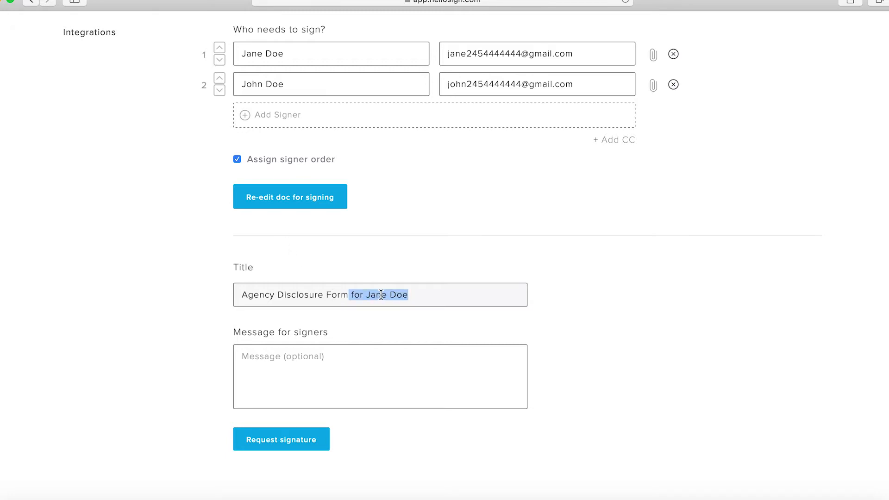
left_click(338, 276)
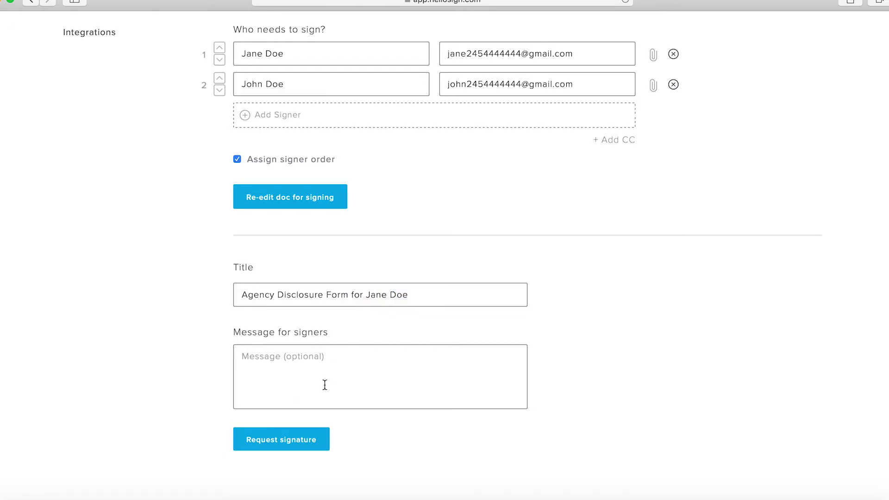
left_click(296, 444)
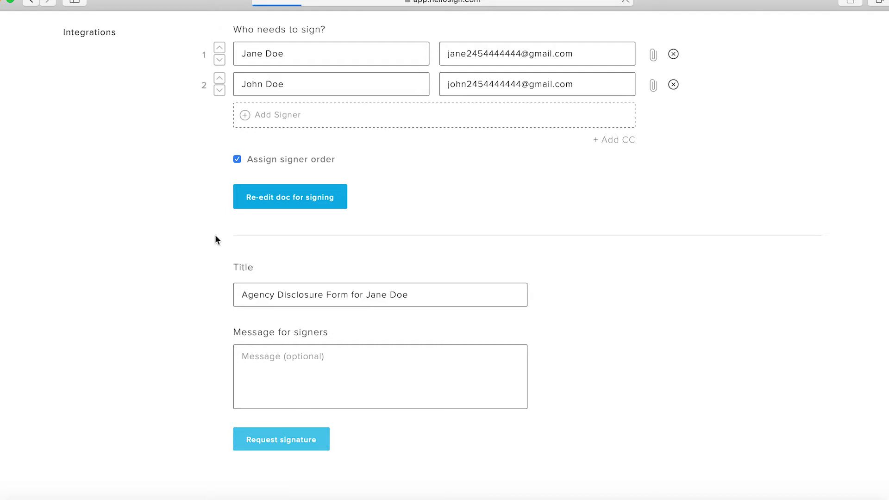